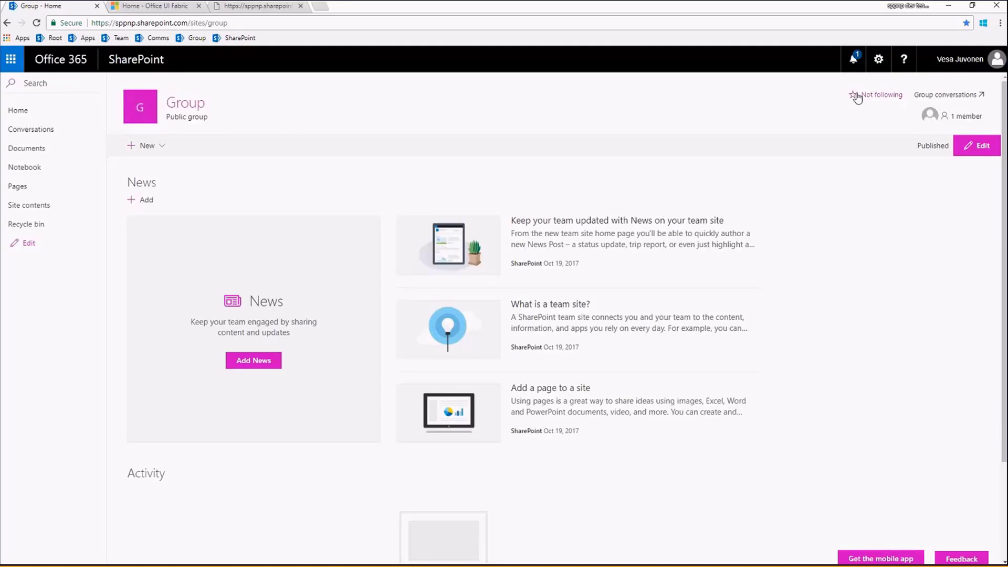
Open the Change the look panel from the site settings gear menu.
left_click(880, 60)
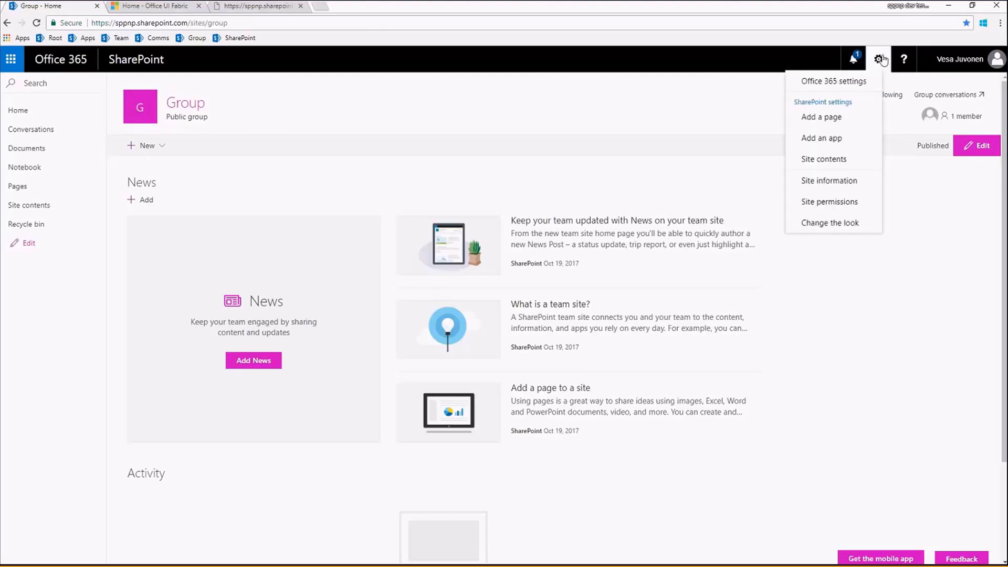
left_click(850, 229)
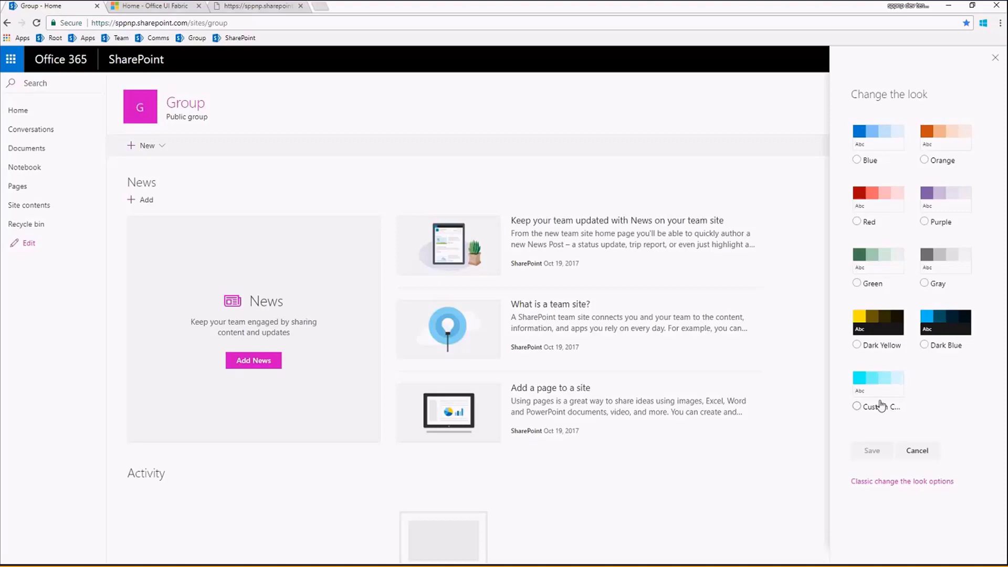
Preview the Dark Yellow, Purple, Blue, Red and Orange themes on the site.
left_click(880, 357)
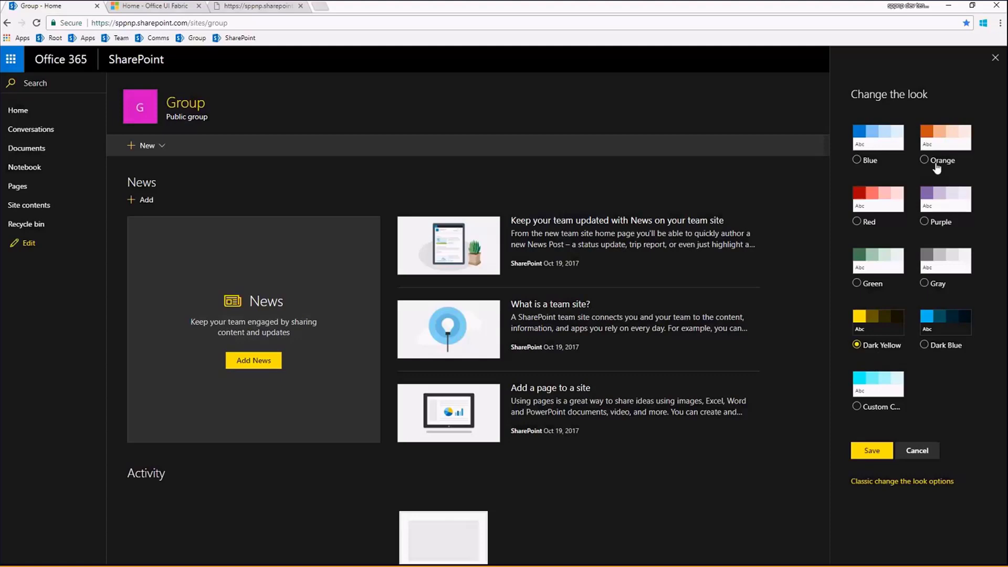
left_click(938, 221)
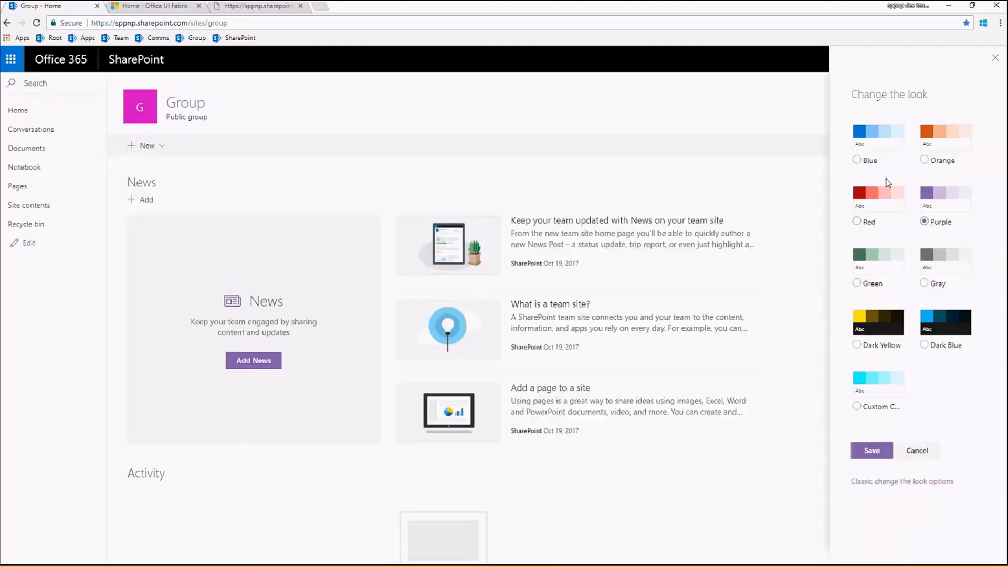
left_click(856, 160)
left_click(857, 223)
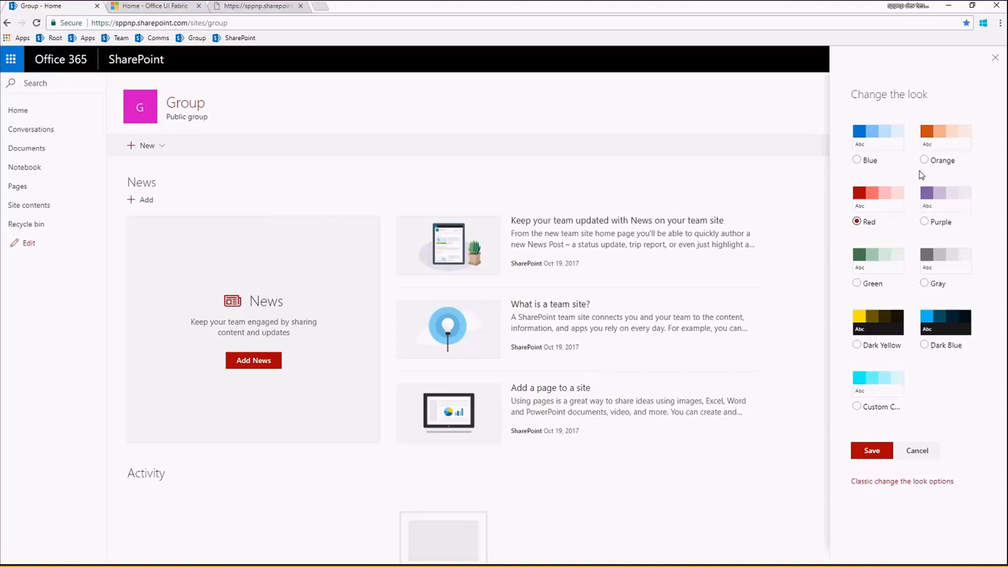
left_click(939, 163)
left_click(857, 159)
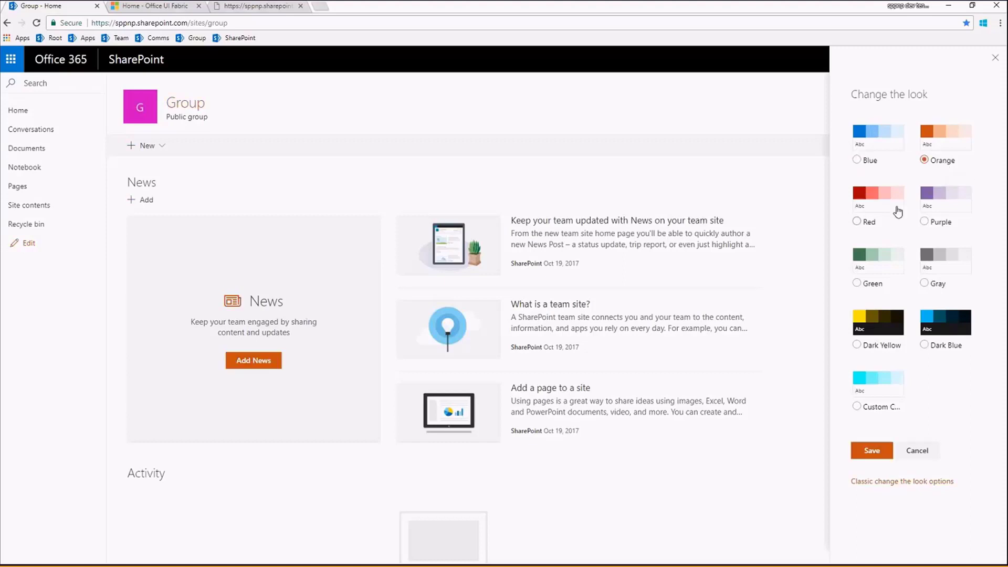
left_click(861, 221)
left_click(871, 160)
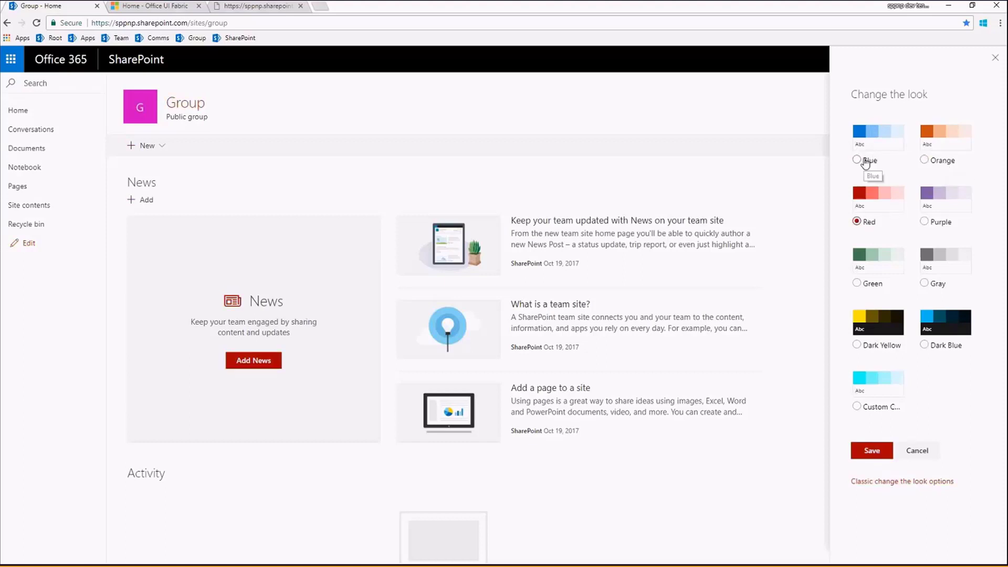
left_click(942, 159)
Preview Red, Dark Blue, Purple, Custom Cyan and Dark Yellow, finishing on Gray unsaved.
left_click(871, 223)
left_click(940, 347)
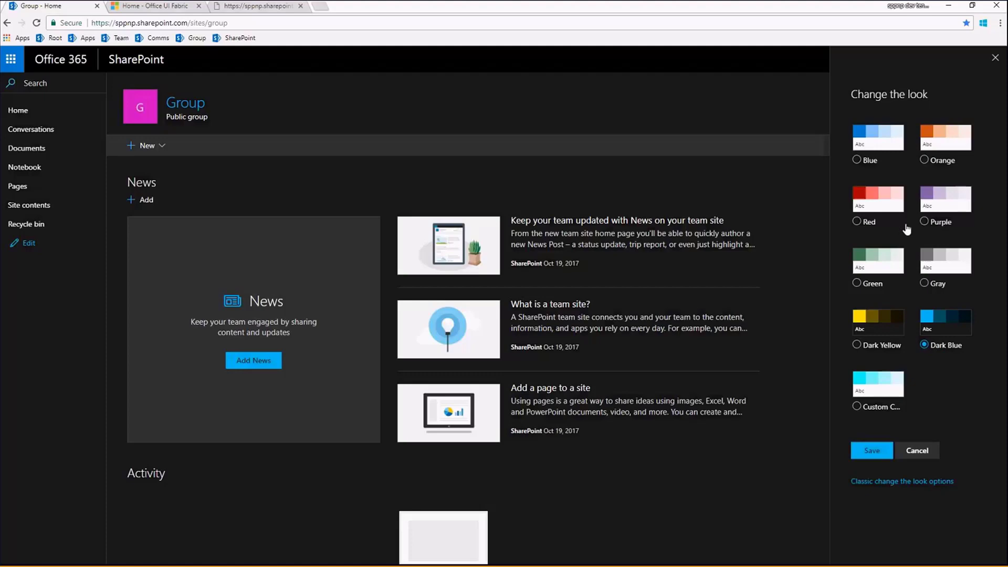
left_click(923, 222)
left_click(884, 408)
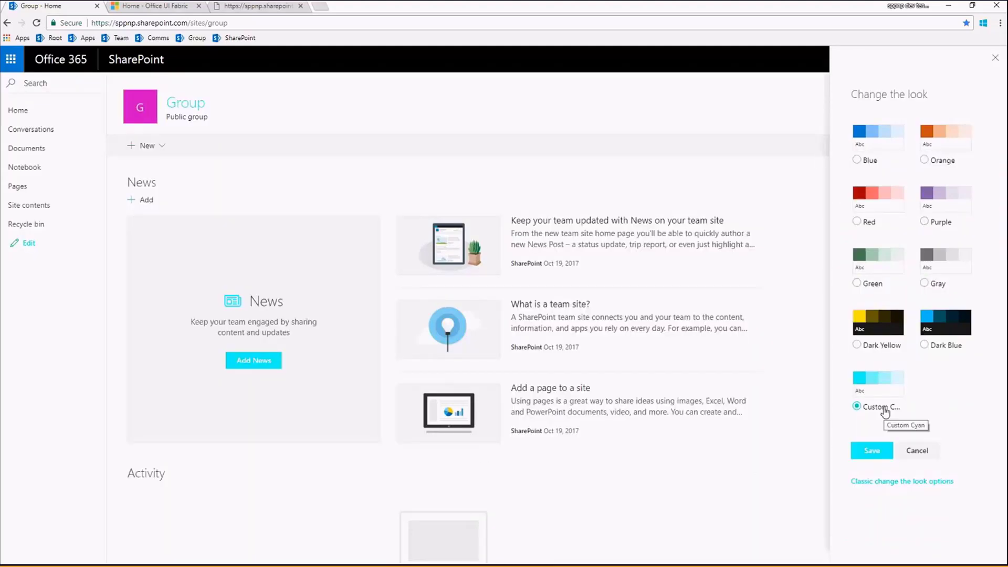
left_click(882, 347)
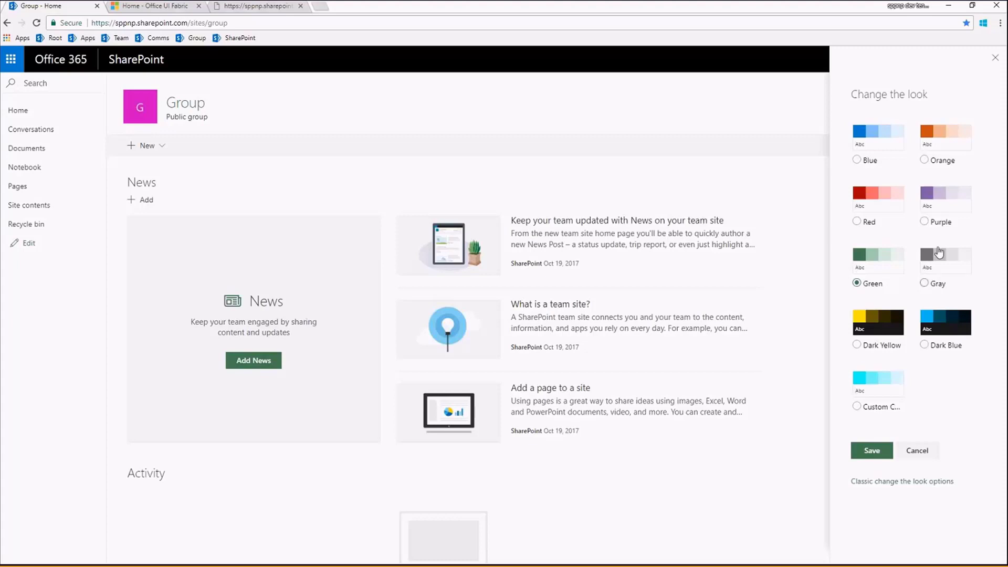
left_click(857, 223)
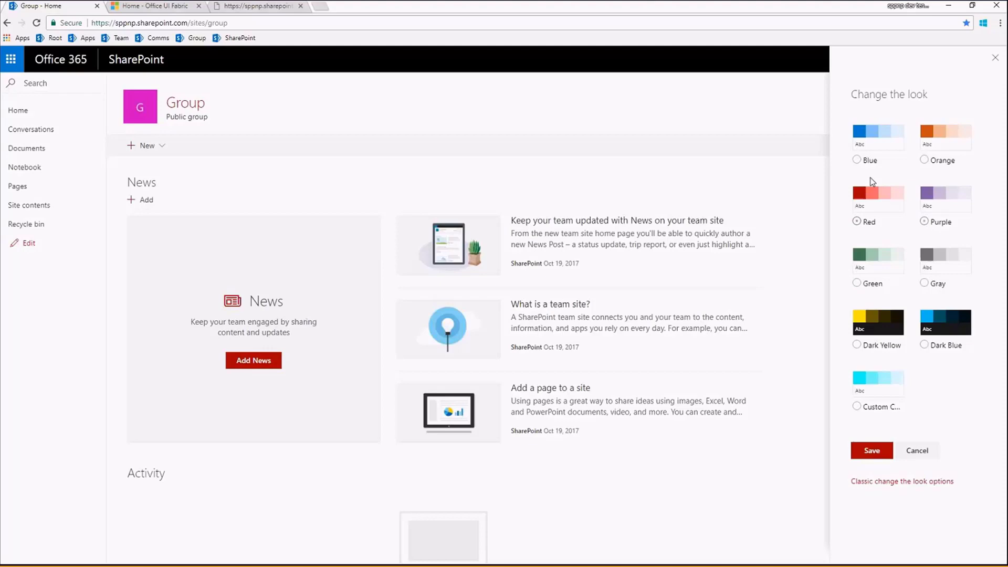
left_click(944, 335)
left_click(874, 347)
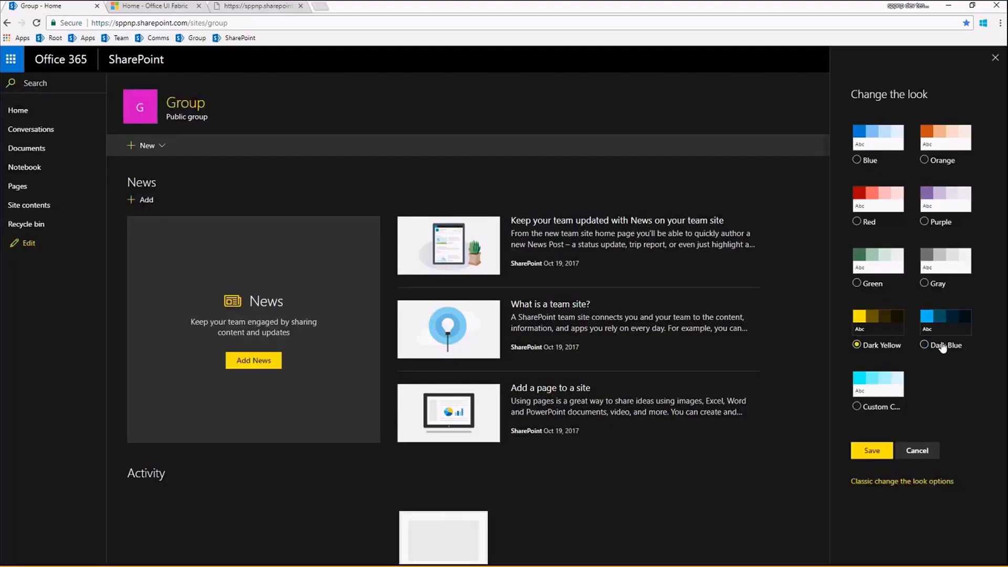
left_click(922, 267)
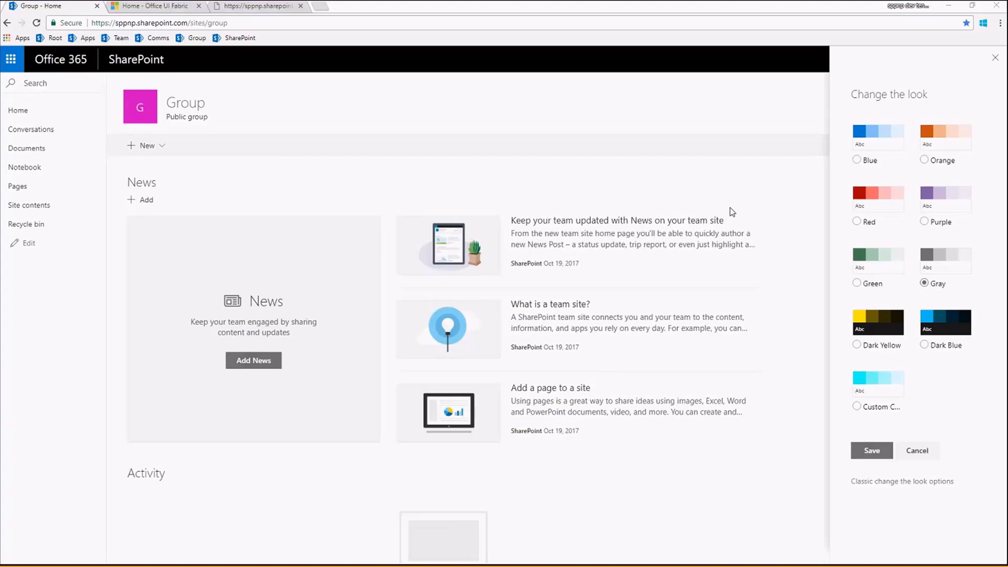
Run Get-HideDefaultThemes in VS Code to confirm default themes are not hidden (False).
key("alt+Tab")
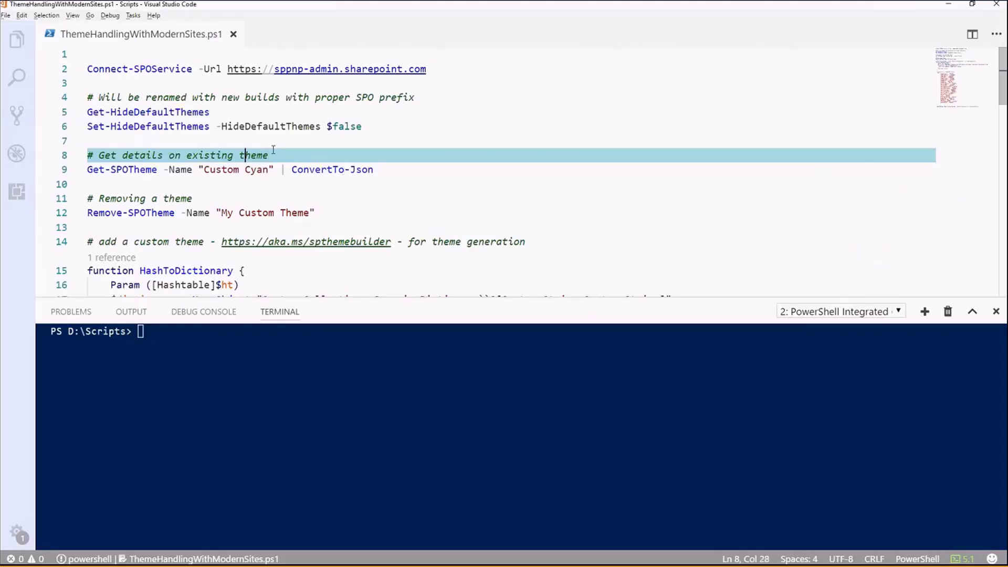
left_click(477, 74)
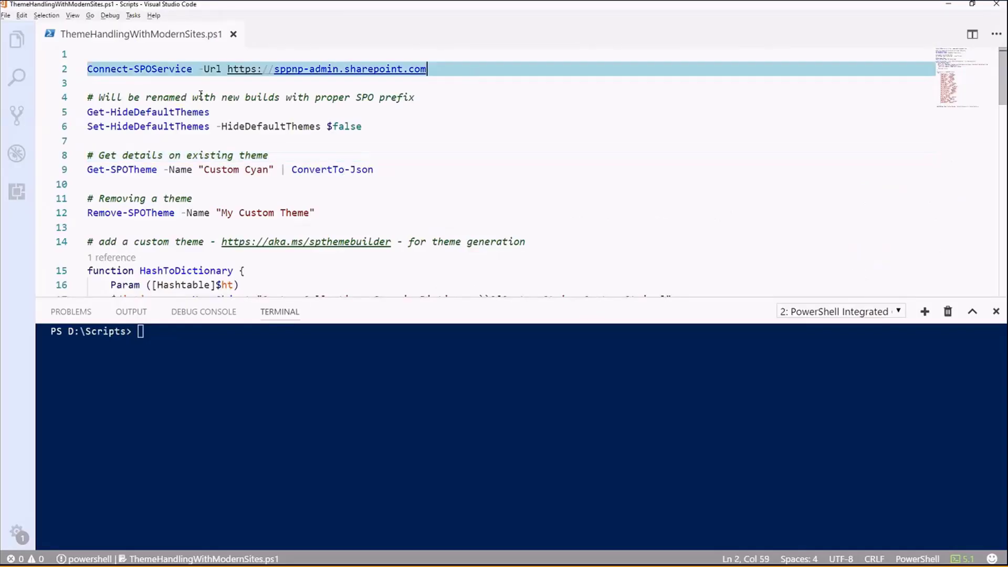
mouse_move(190, 69)
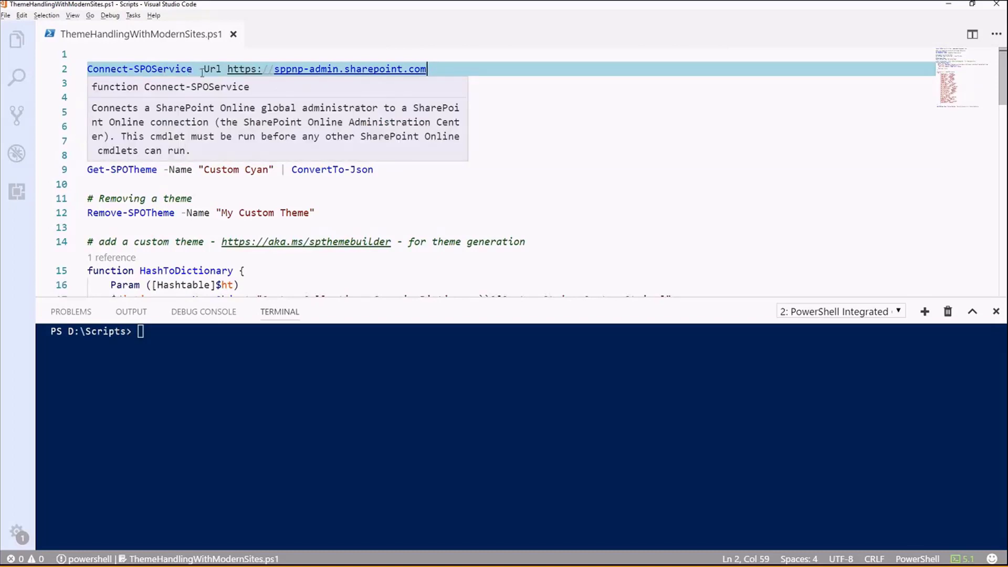
double_click(457, 116)
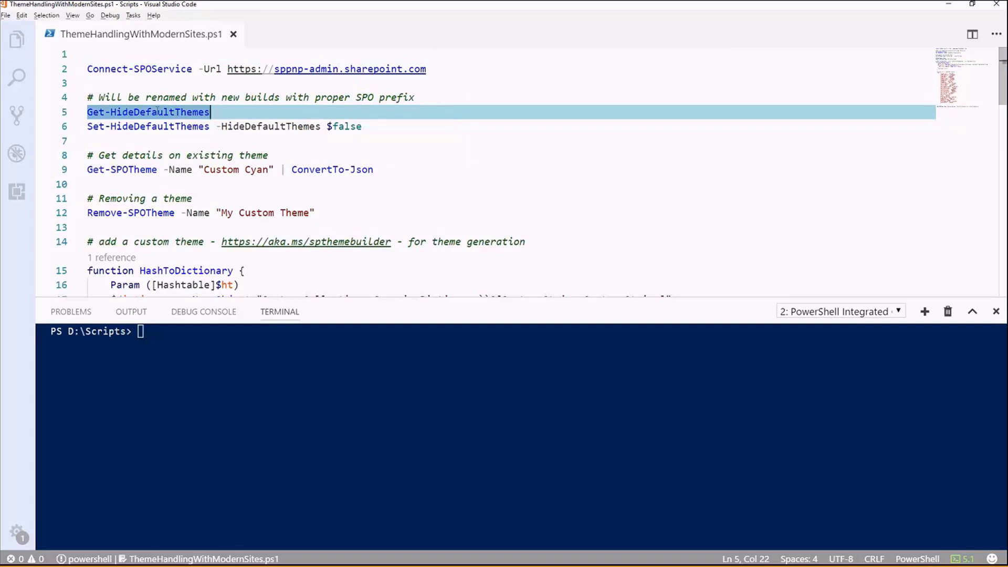
left_click_drag(211, 112, 84, 113)
mouse_move(115, 115)
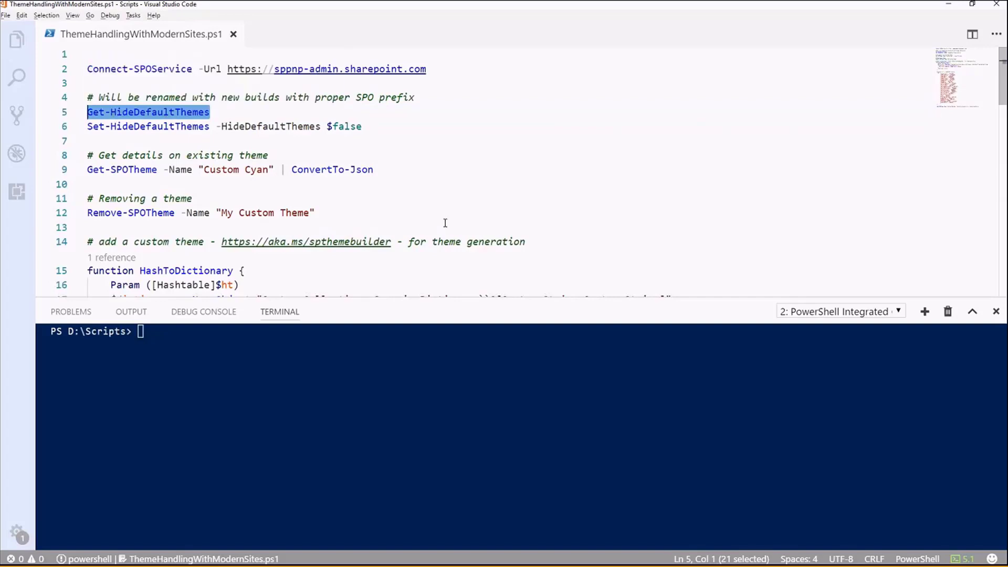
key("F8")
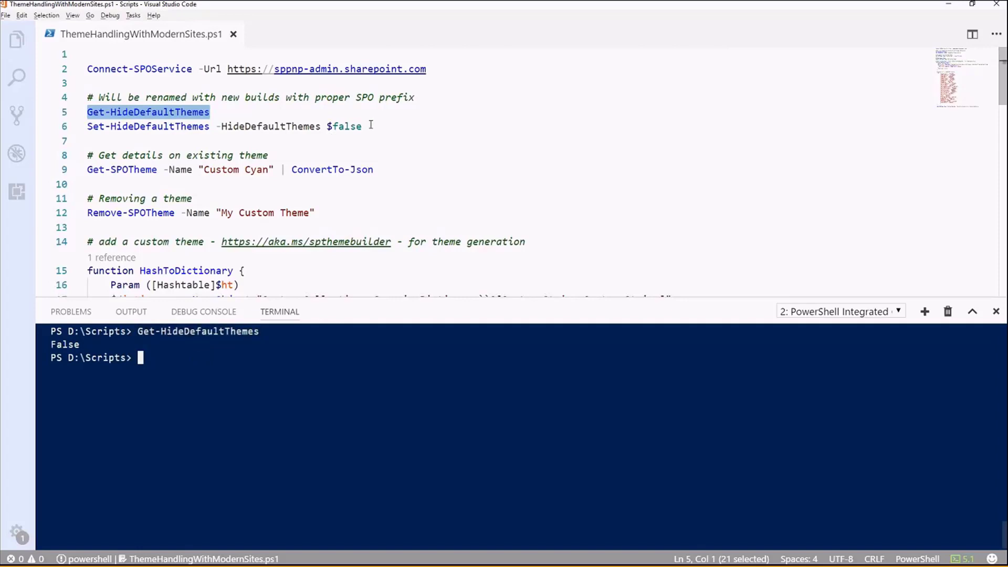
Change line 6 to Set-HideDefaultThemes -HideDefaultThemes $true and run it.
left_click_drag(371, 125, 333, 126)
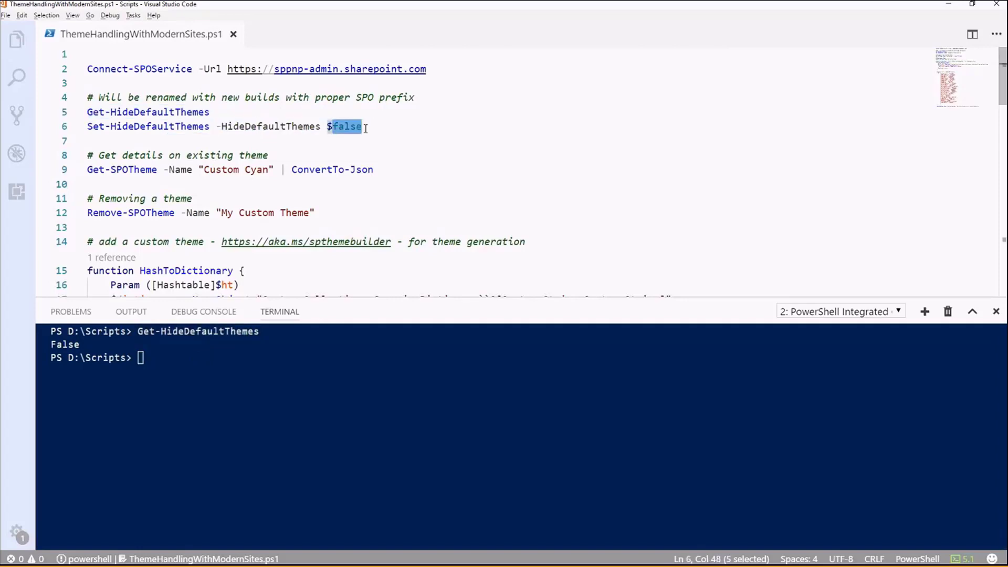
type("true")
key("shift+Home")
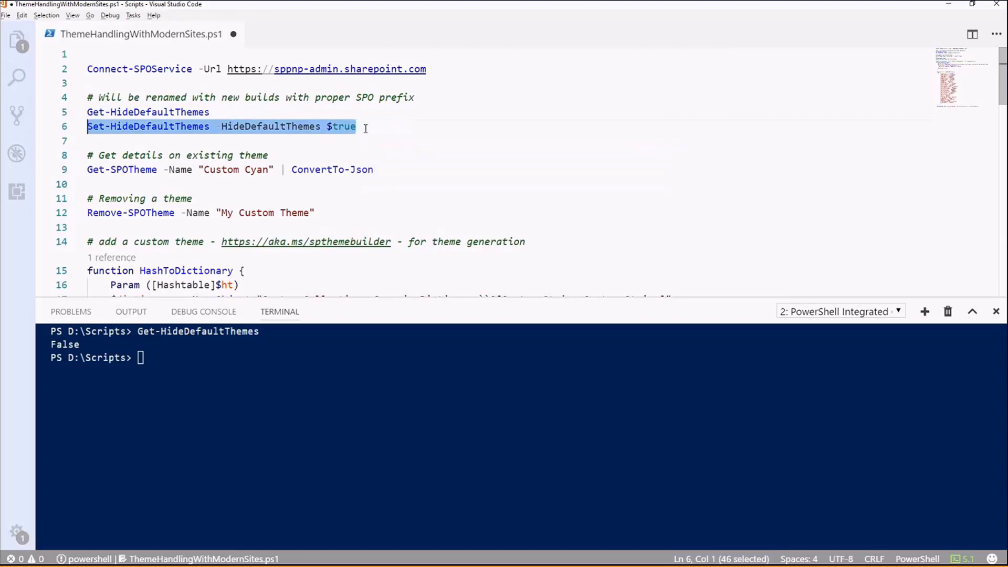
key("F8")
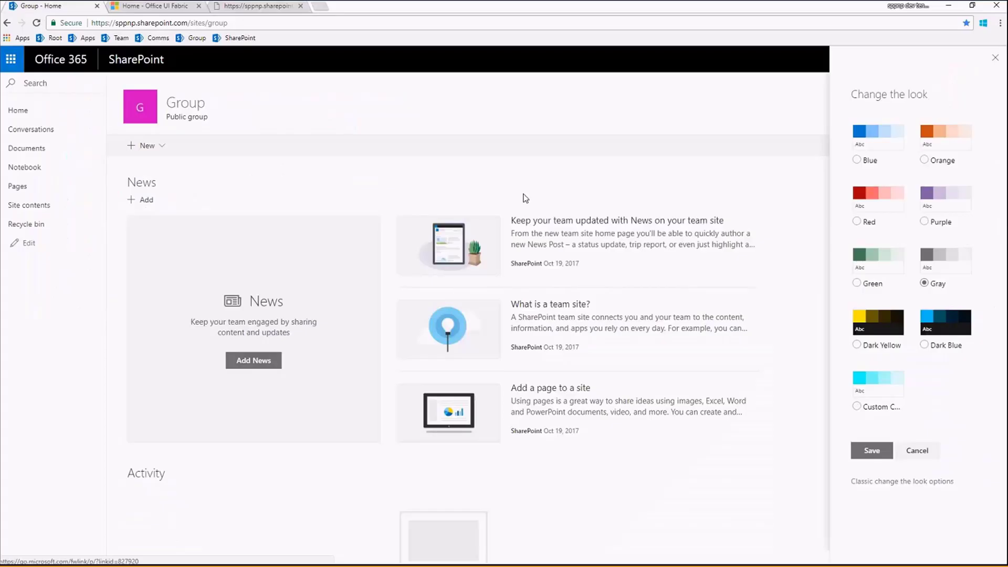
Reopen Change the look to confirm only Custom Cyan remains, then return to VS Code.
left_click(996, 59)
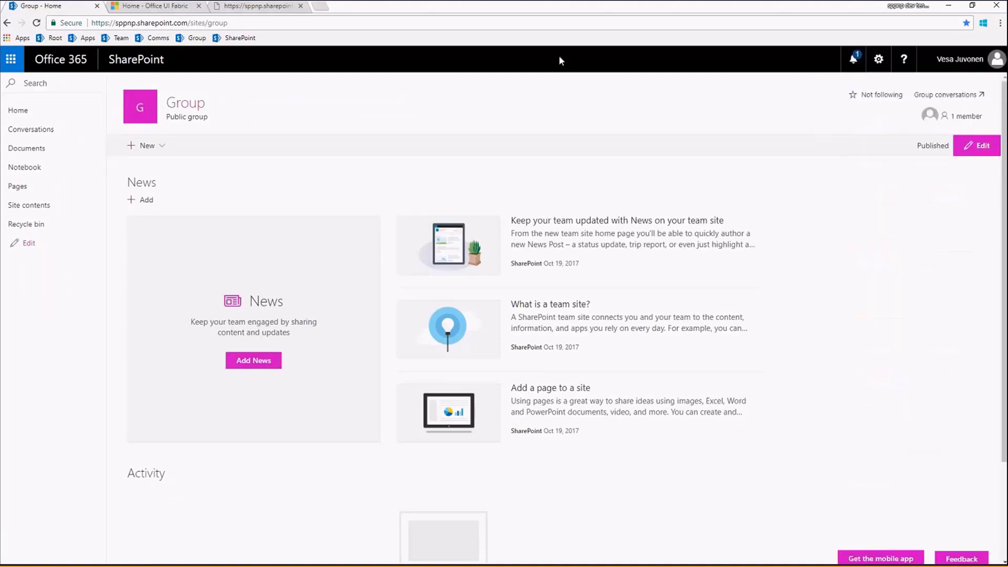
left_click(882, 59)
left_click(819, 219)
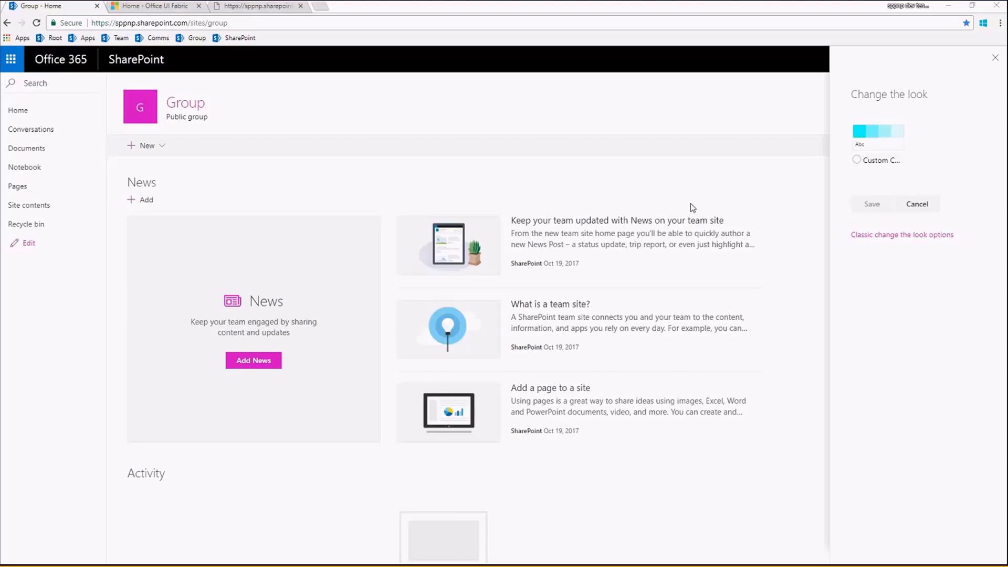
key("alt+Tab")
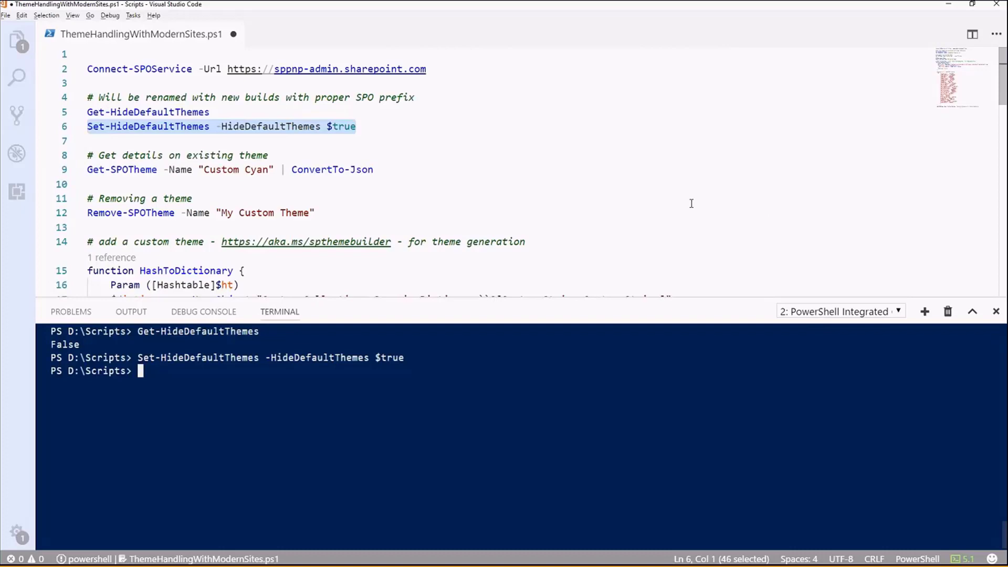
Run Get-SPOTheme -Name "Custom Cyan" to list its name, palette and inversion setting.
left_click(173, 156)
left_click(232, 156)
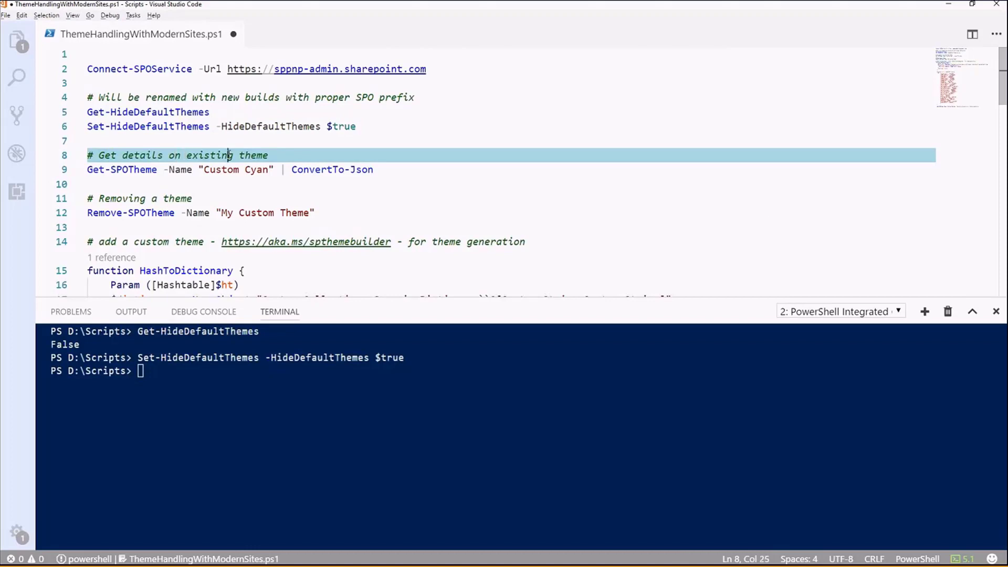
left_click_drag(386, 170, 140, 171)
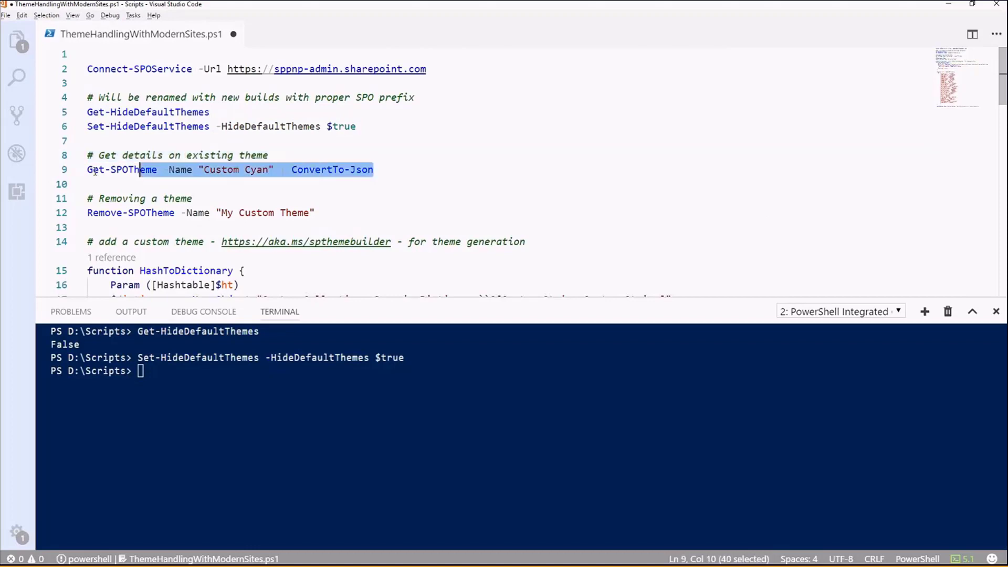
left_click(163, 172)
left_click_drag(274, 171, 87, 172)
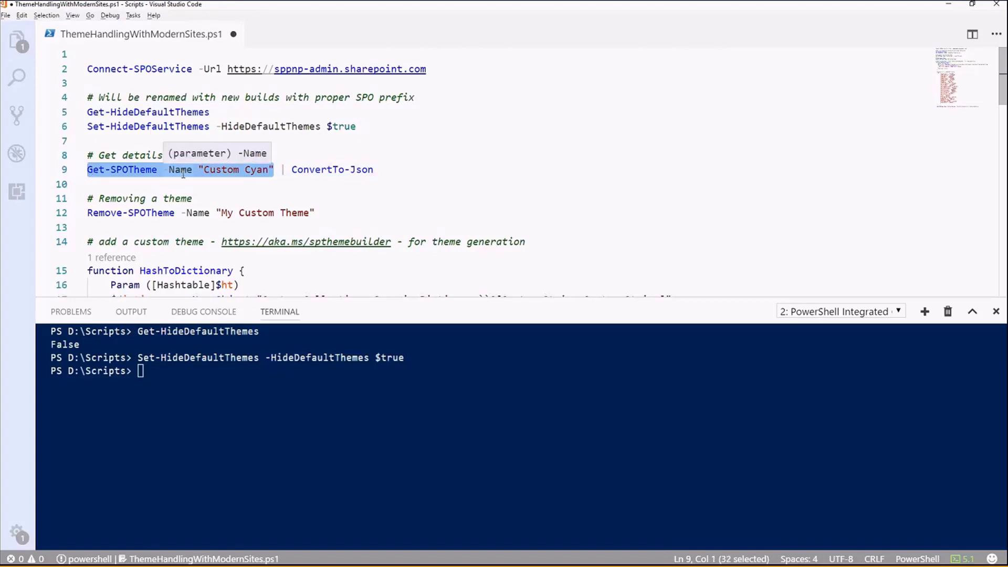
key("F8")
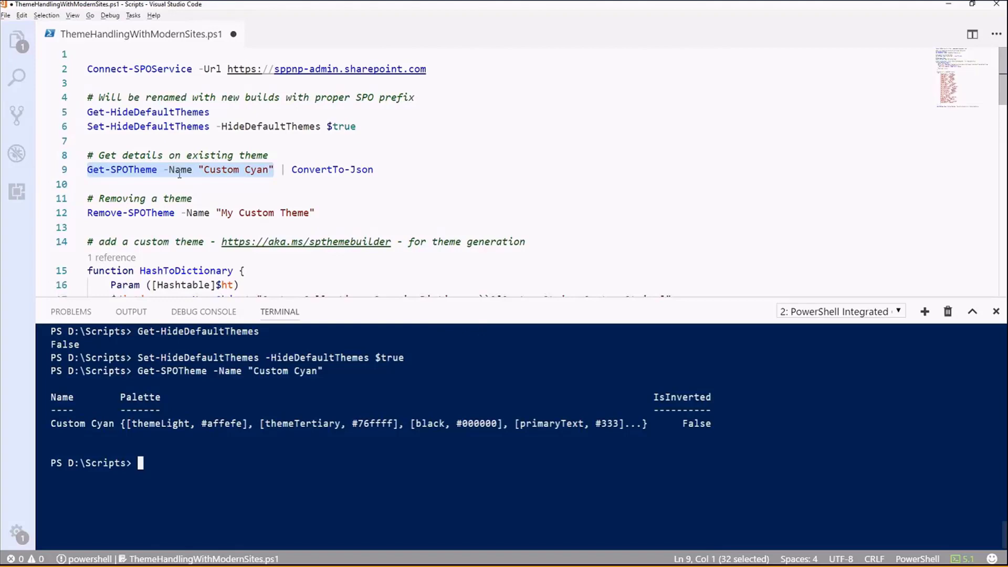
Review the Get-SPOTheme line in the script, then go back to the browser.
left_click(155, 171)
left_click_drag(158, 170, 78, 173)
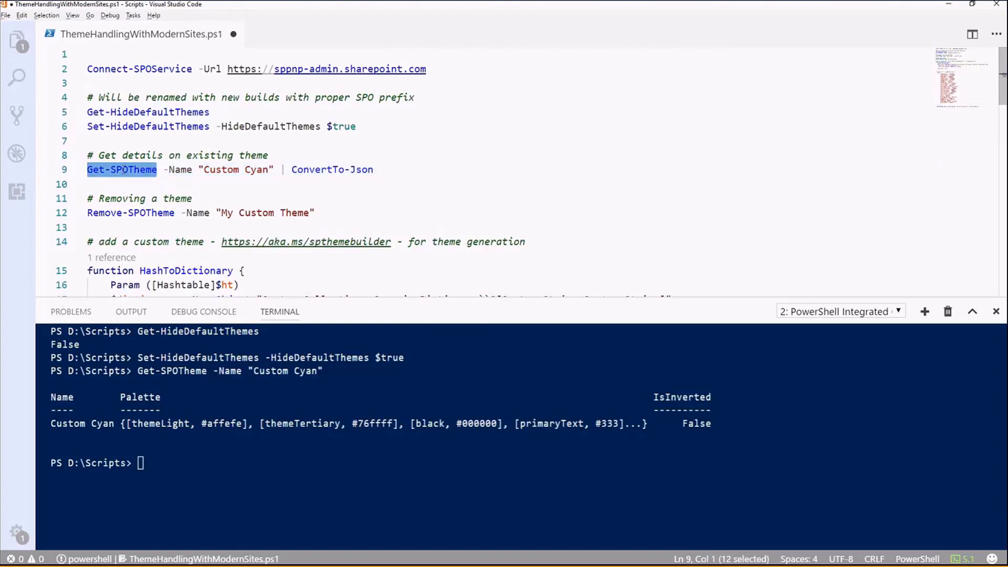
mouse_move(126, 170)
mouse_move(175, 171)
left_click(280, 172)
left_click(414, 161)
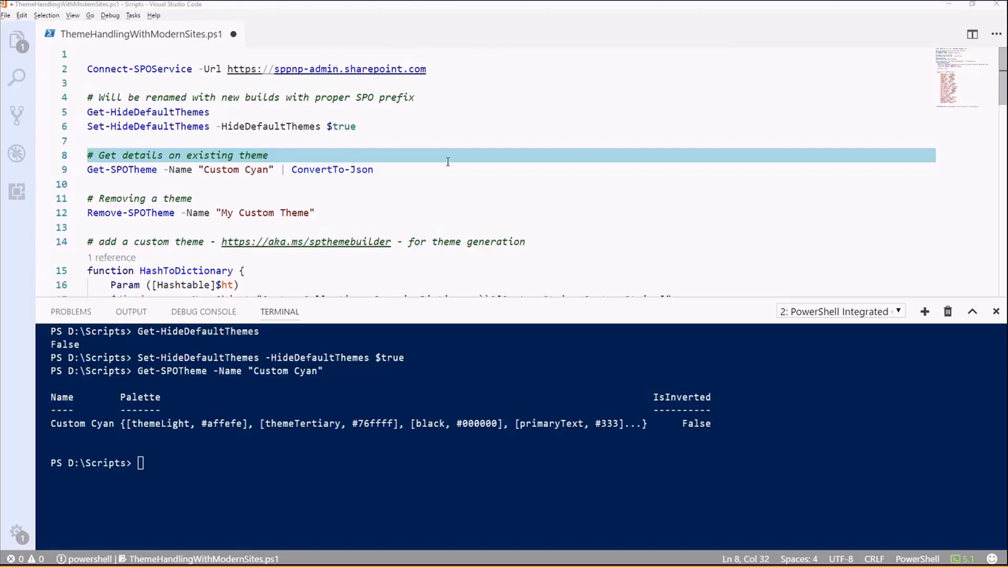
key("alt+Tab")
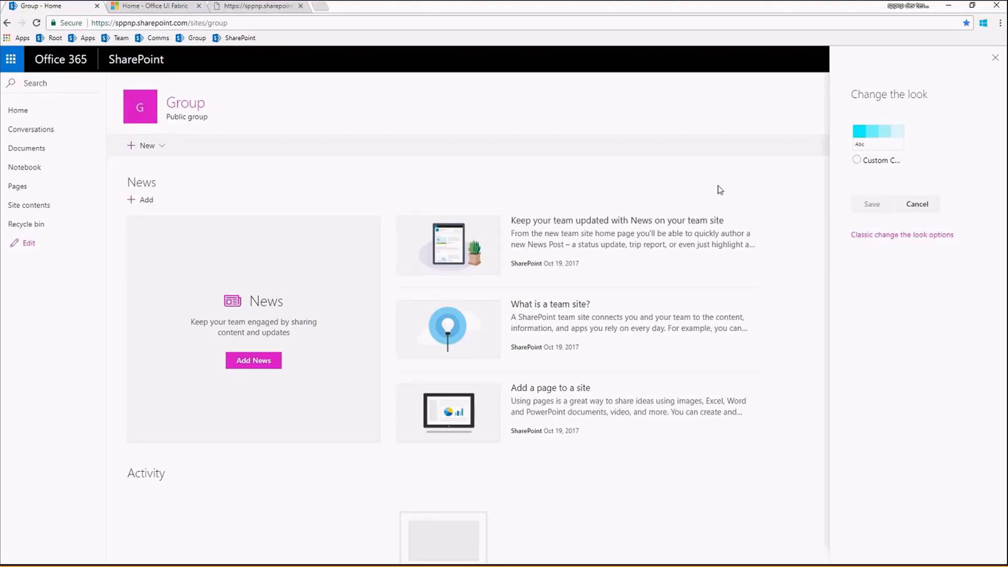
Preview Custom Cyan on the group site, then cancel to keep the magenta colours.
left_click(869, 166)
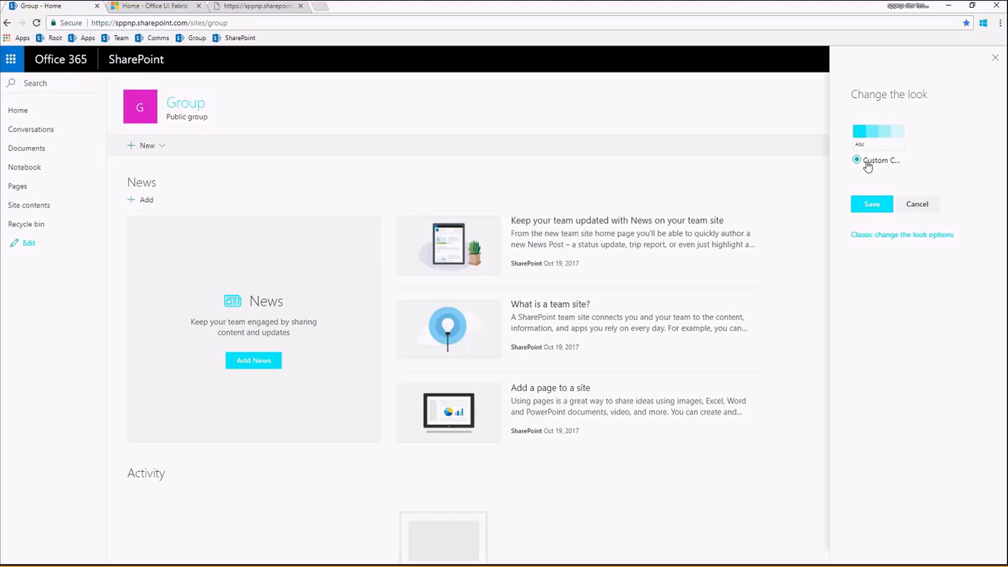
left_click(917, 203)
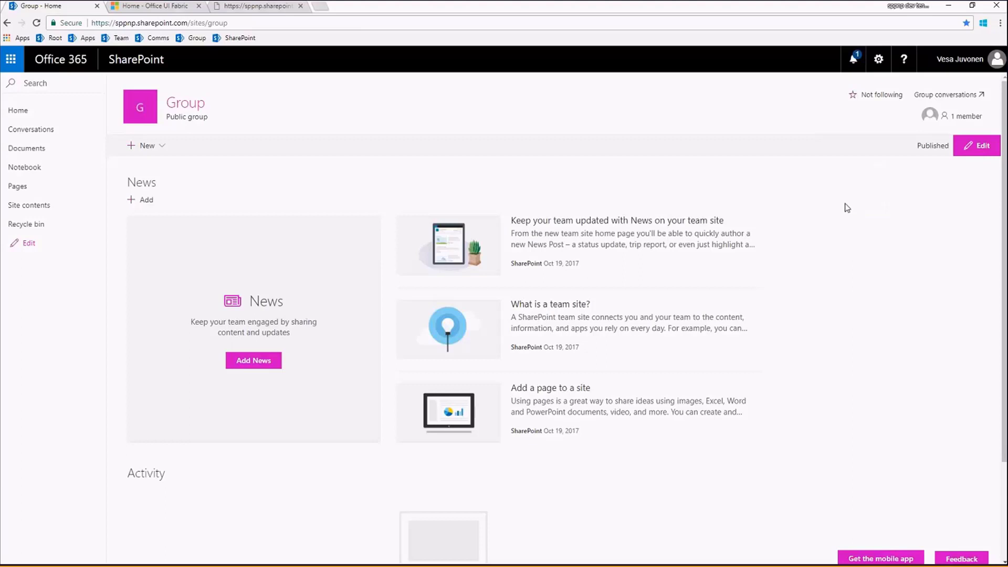
Glance at the connection line in VS Code, then show the GetTenantThemingOptions XML tab.
key("alt+Tab")
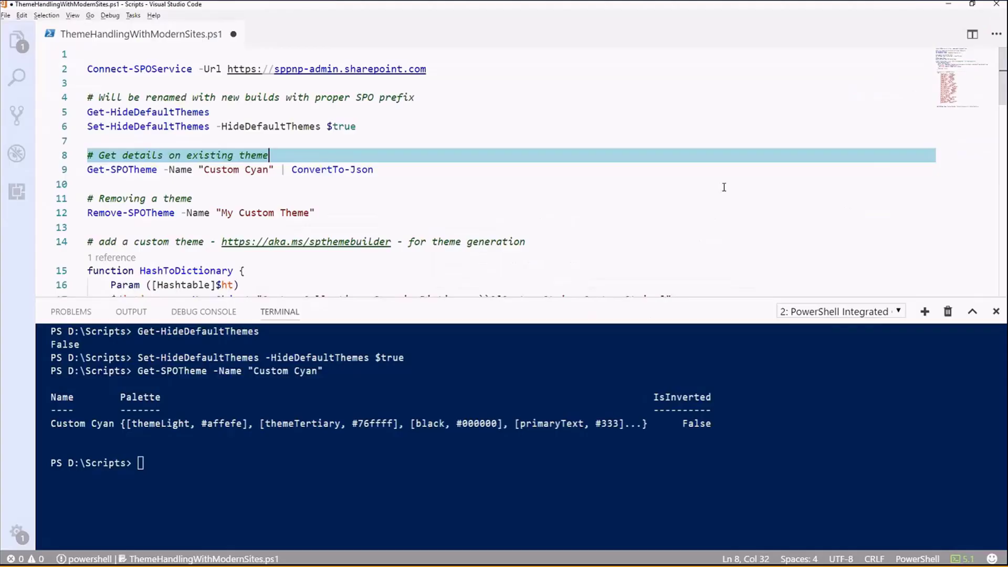
left_click(447, 69)
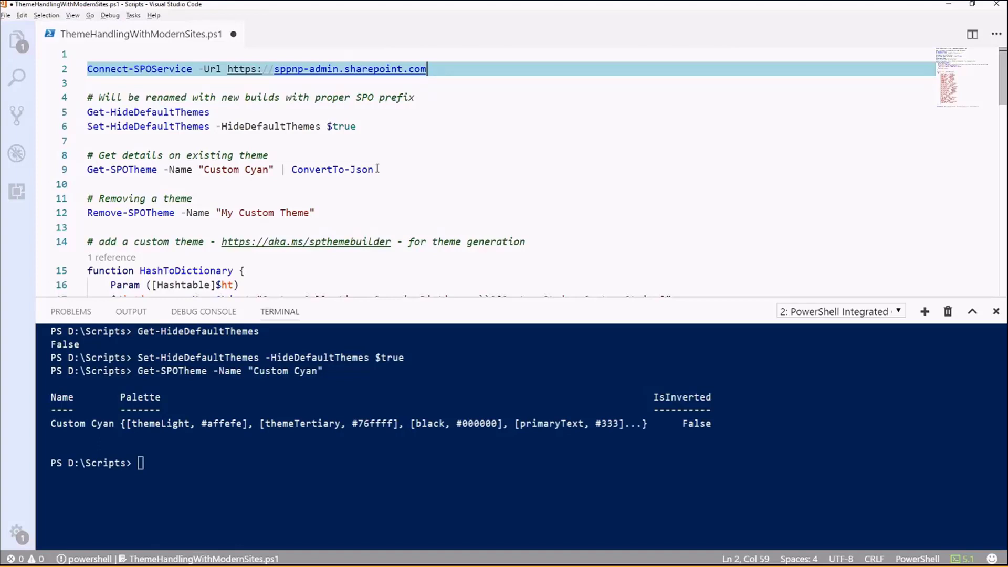
key("alt+Tab")
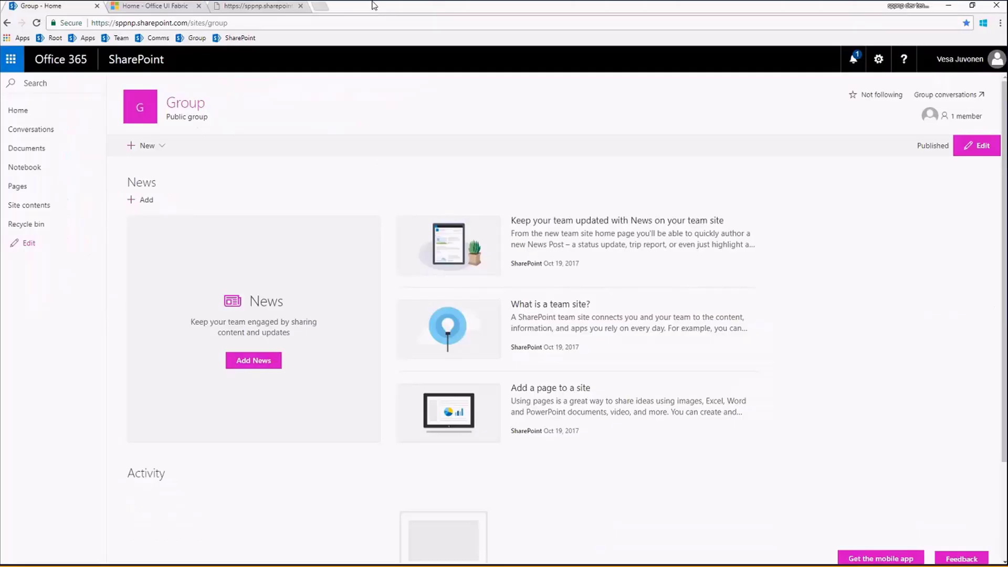
left_click(278, 7)
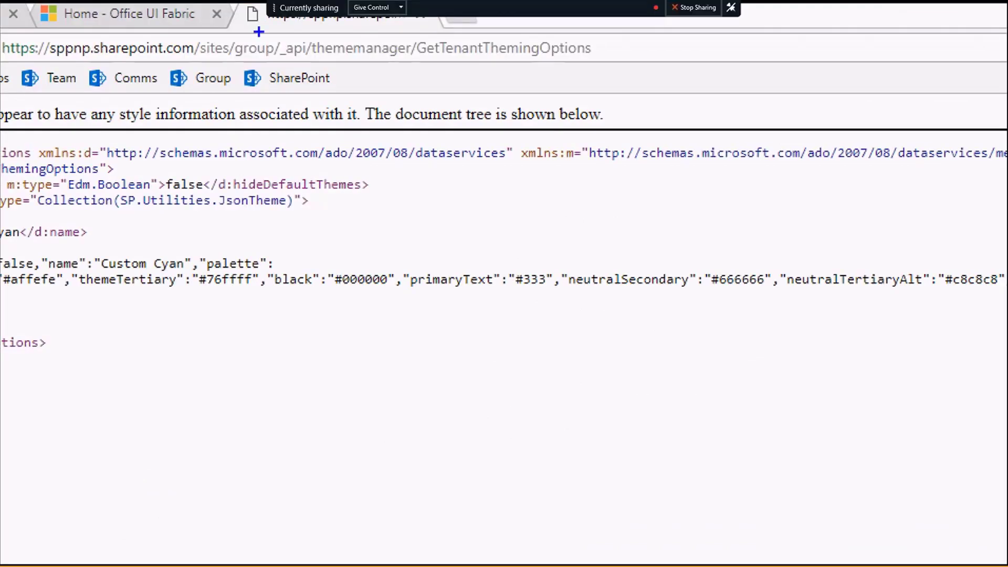
Inspect the XML: only Custom Cyan is listed and hideDefaultThemes is false.
mouse_move(278, 34)
left_mouse_down()
mouse_move(367, 63)
mouse_move(611, 66)
left_mouse_up()
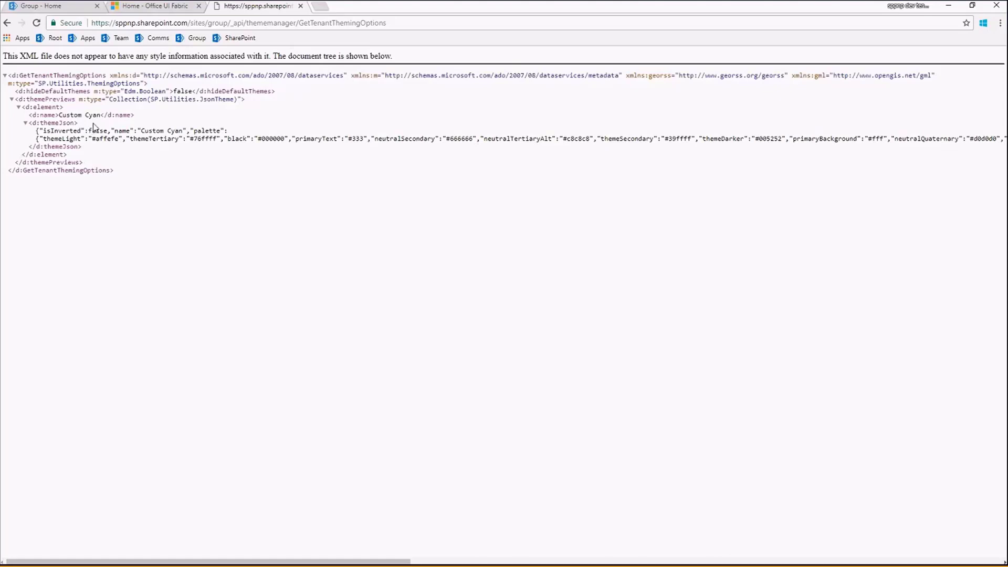
left_click_drag(59, 116, 101, 116)
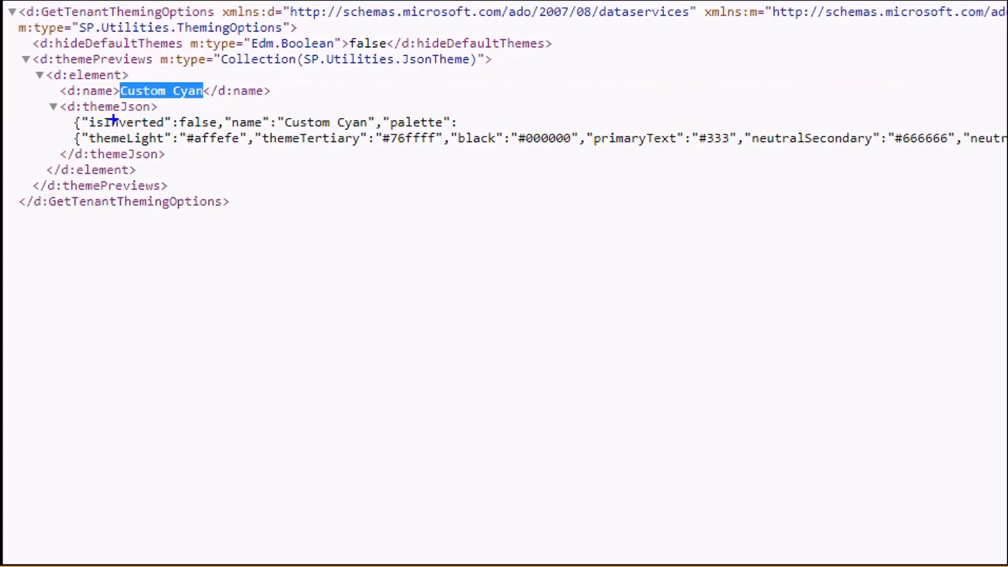
left_click_drag(65, 116, 713, 147)
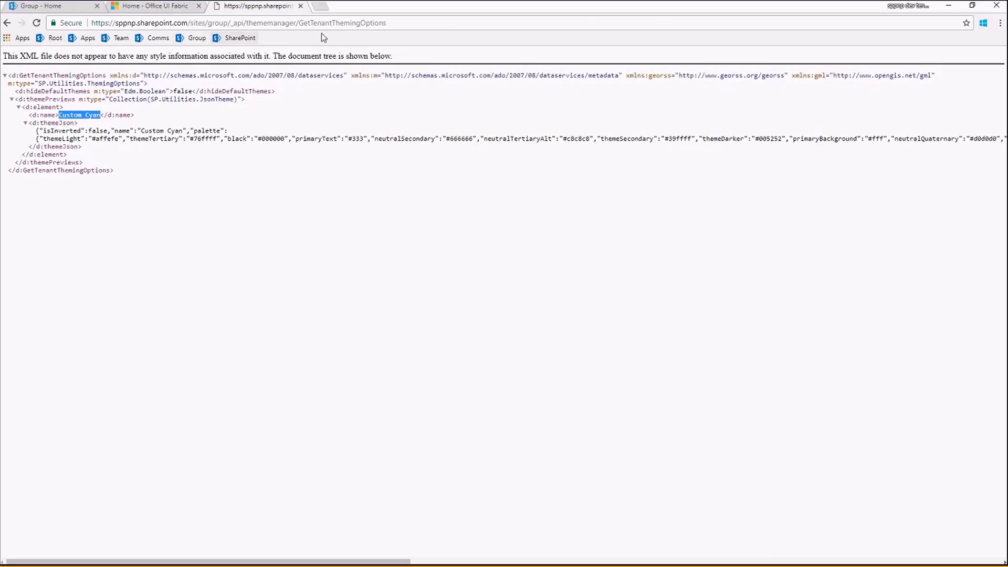
left_click(368, 23)
double_click(368, 23)
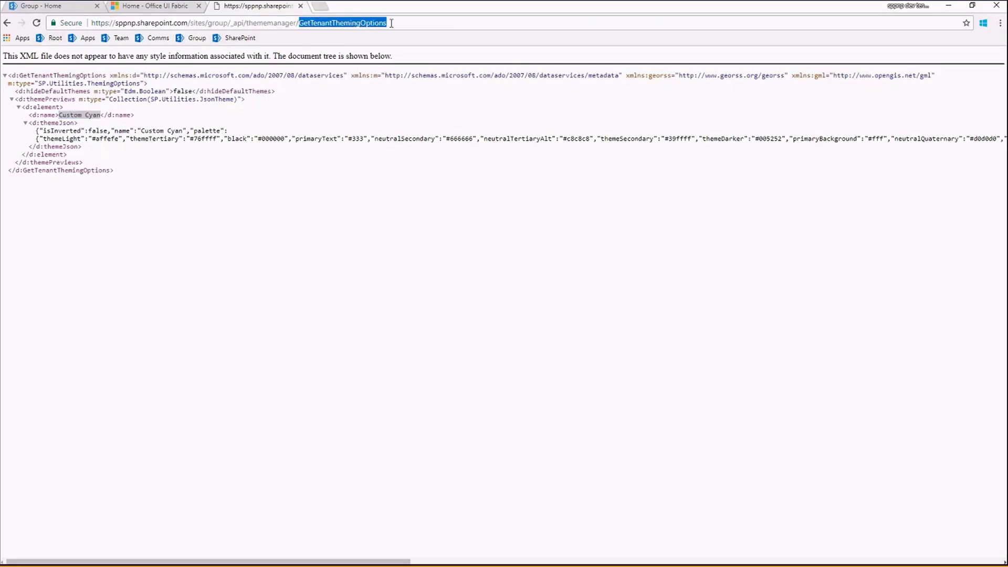
left_click(392, 23)
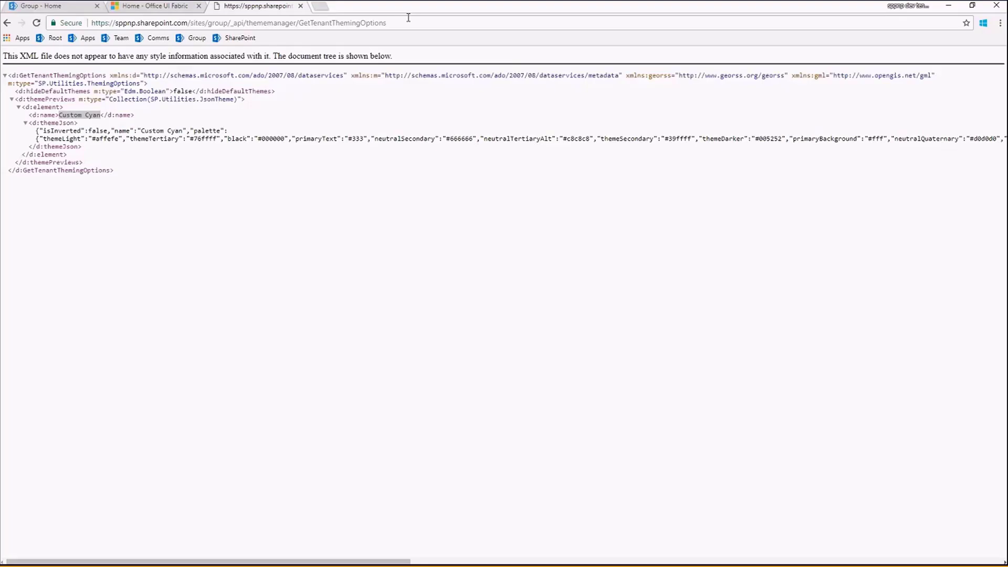
key("alt+Tab")
Select and save Custom Cyan as the group site theme, then go to the Fabric Theme Generator.
left_click(54, 7)
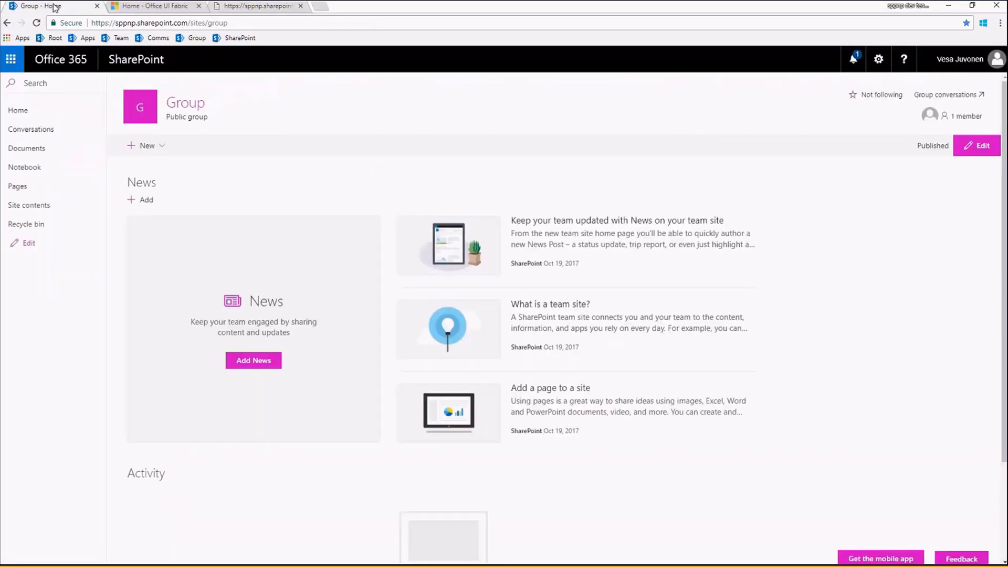
left_click(879, 59)
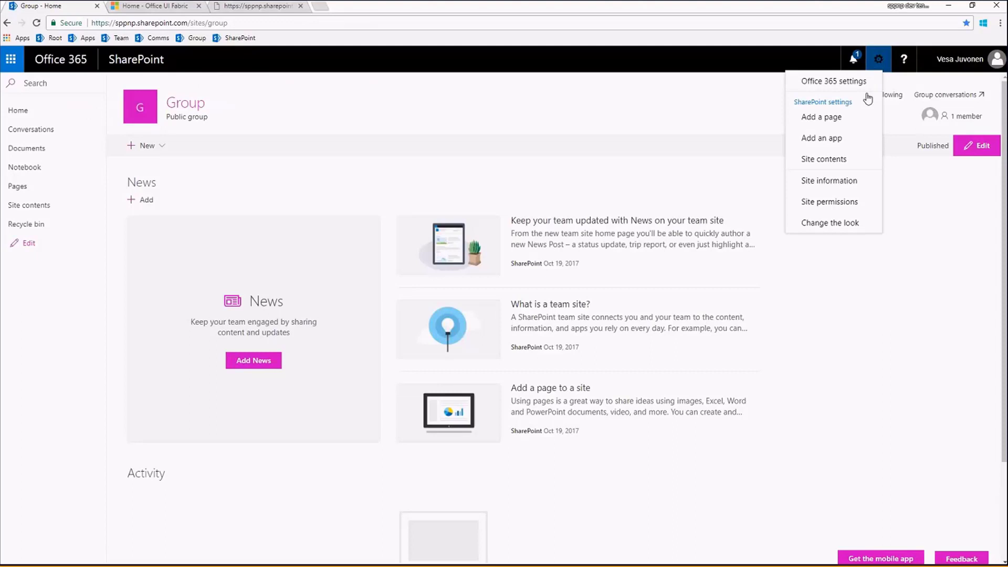
left_click(845, 223)
left_click(865, 165)
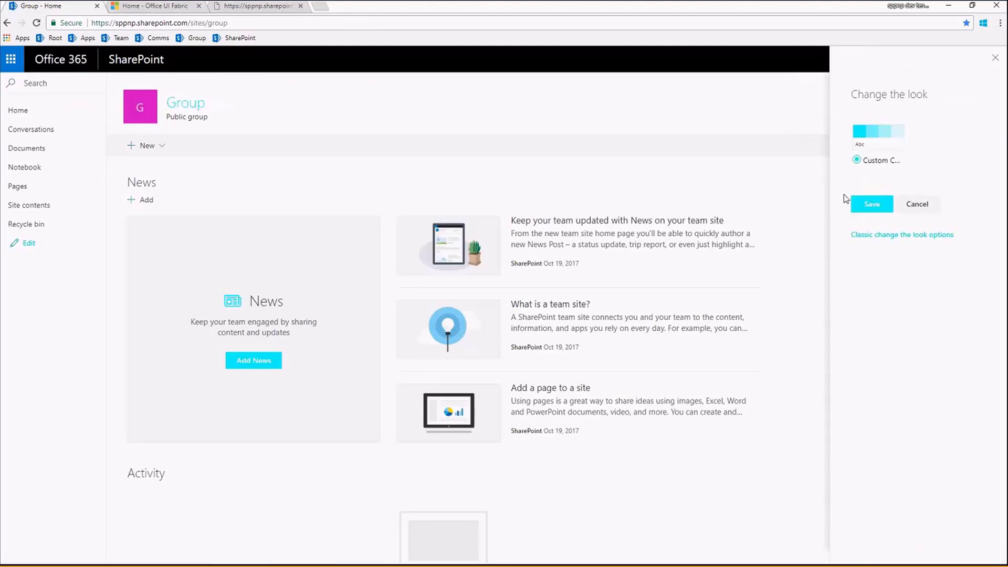
left_click(872, 204)
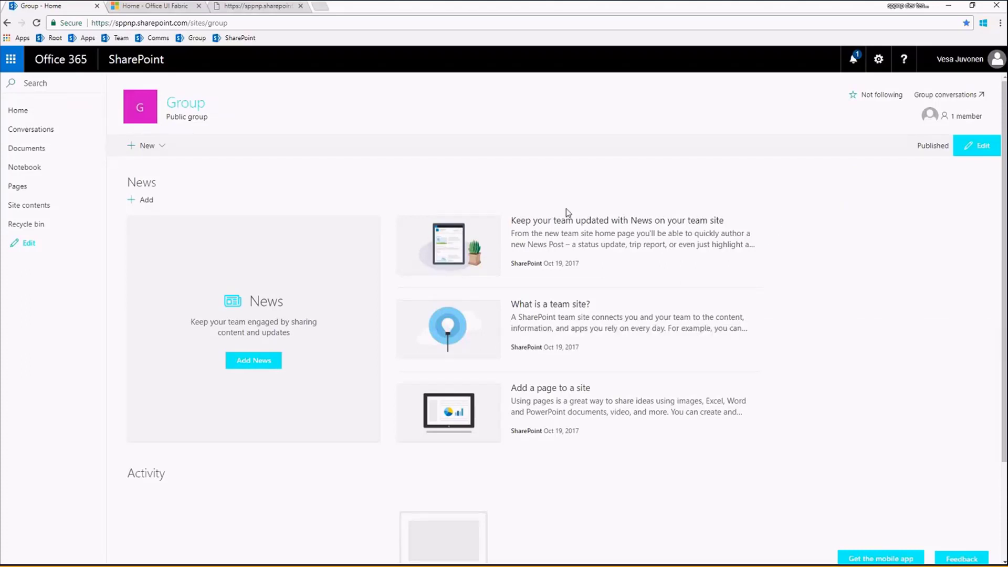
left_click(146, 11)
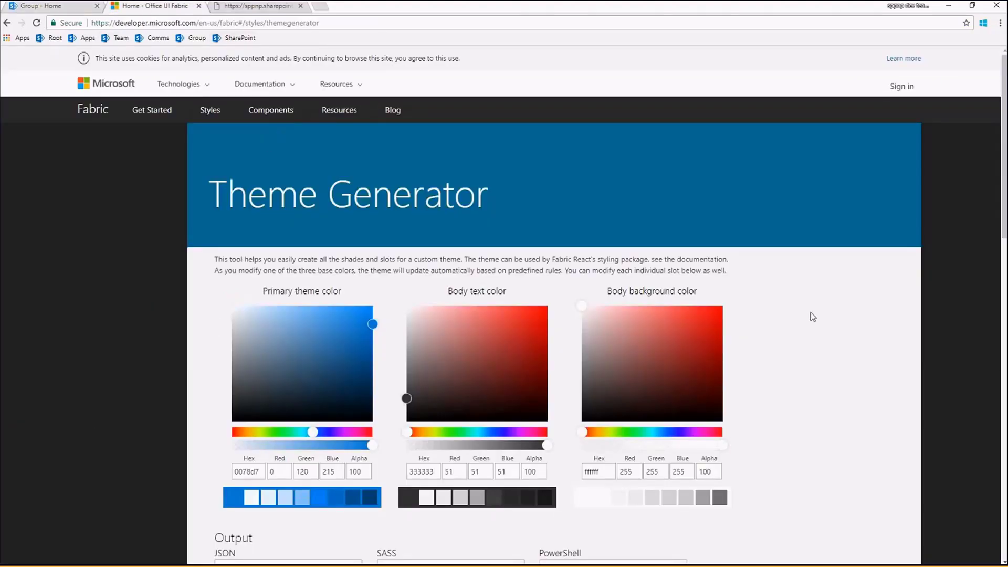
Set primary colour #ff9700 orange, body text #0092ff blue and body background #246427 green.
scroll(826, 330, "down", 2)
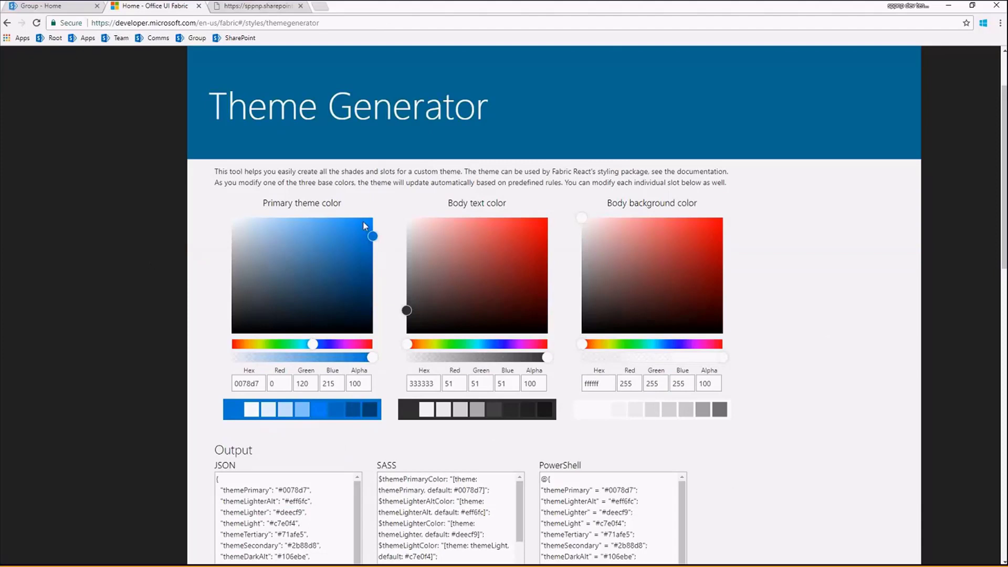
left_click(248, 344)
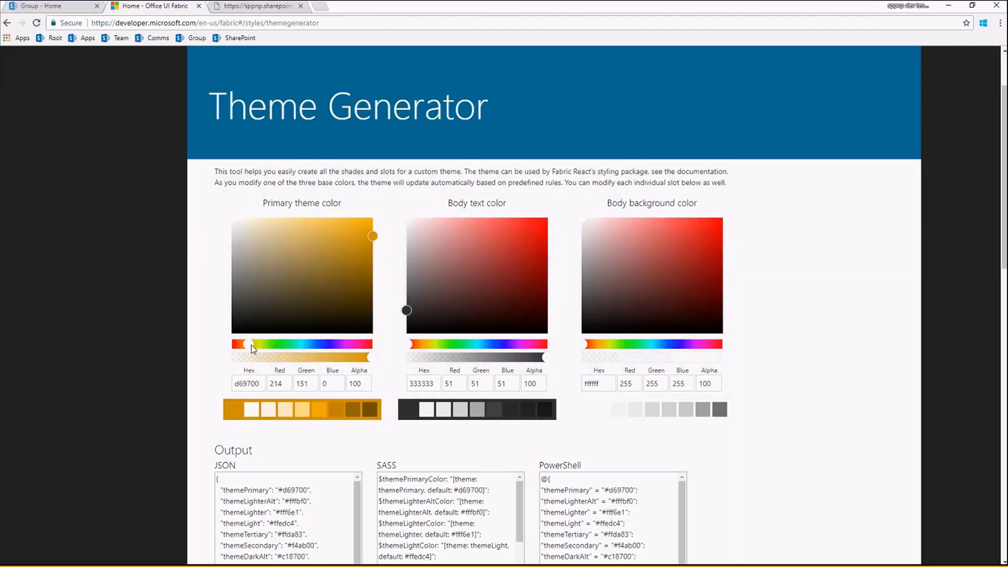
left_click_drag(372, 238, 377, 207)
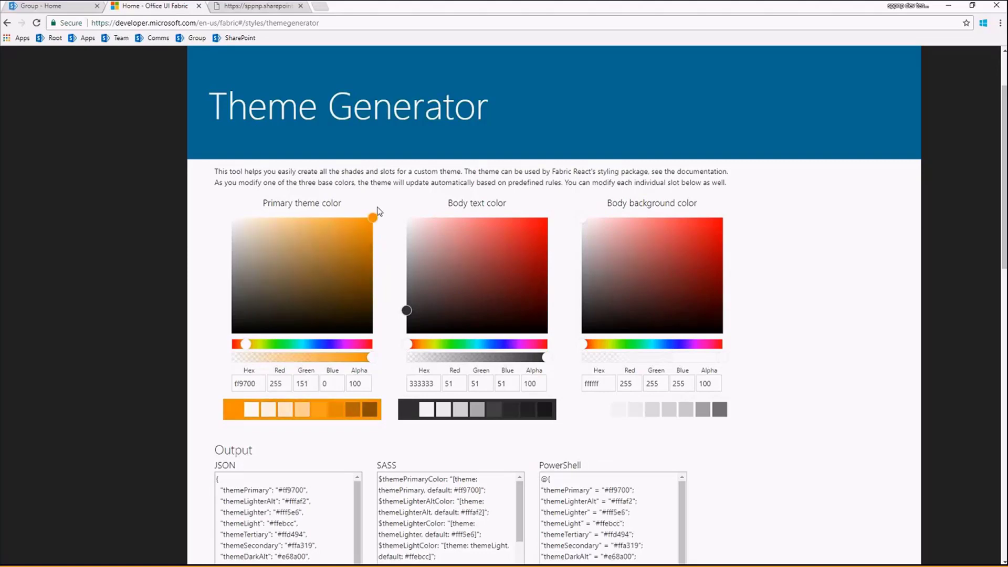
left_click(493, 344)
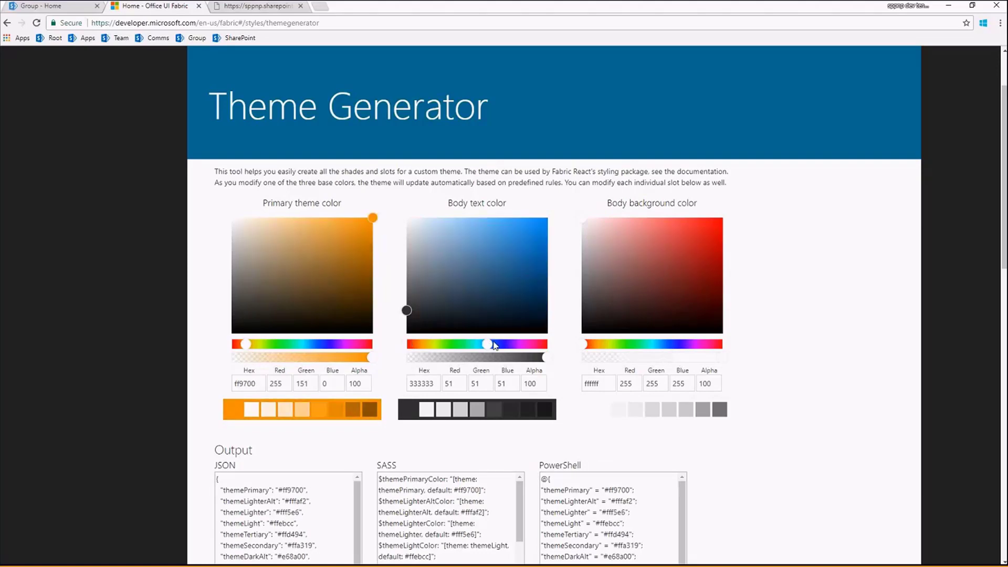
left_click_drag(407, 310, 581, 208)
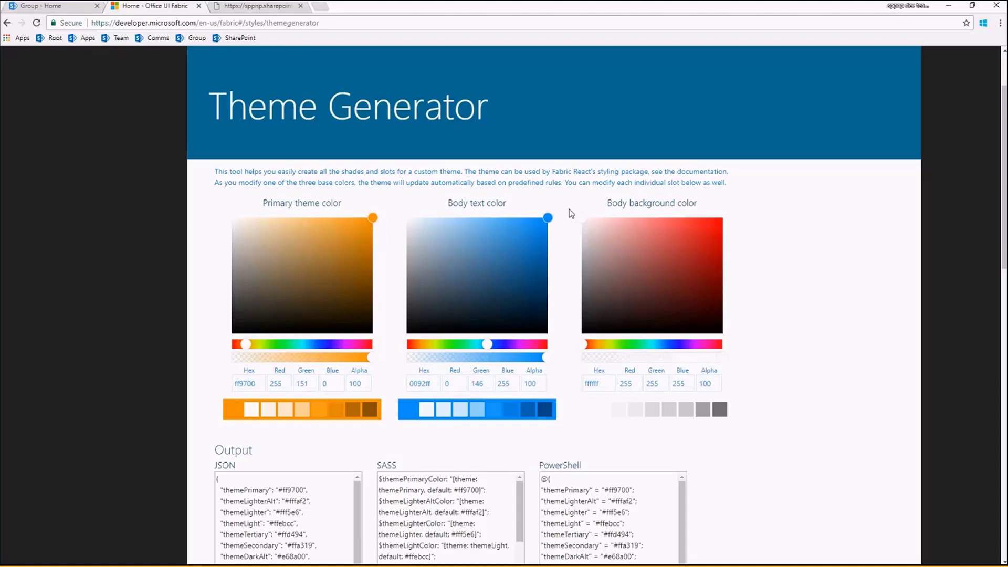
left_click_drag(695, 234, 672, 288)
left_click(630, 344)
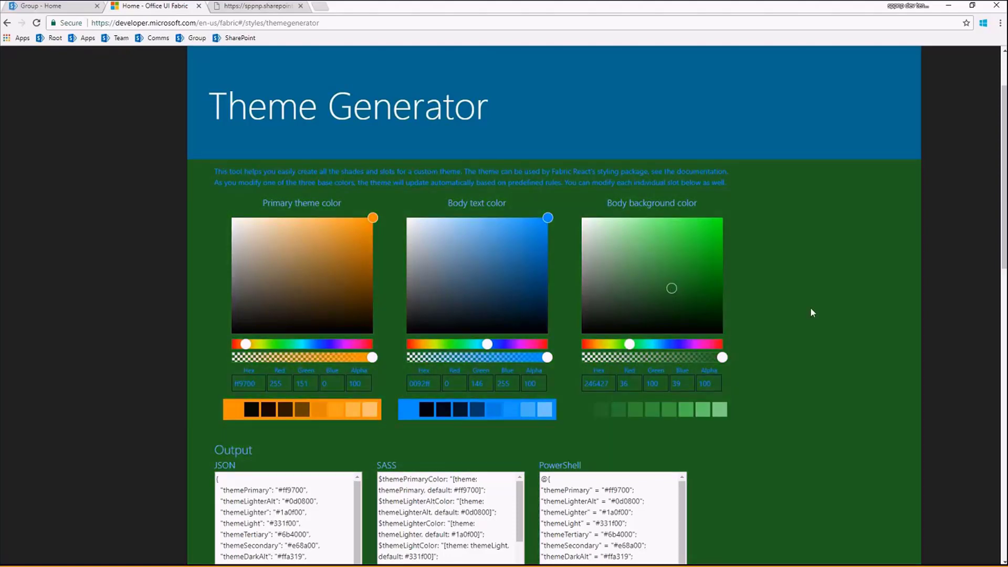
Scroll down and toggle a sample switch on and off to check the new theme.
scroll(812, 310, "down", 4)
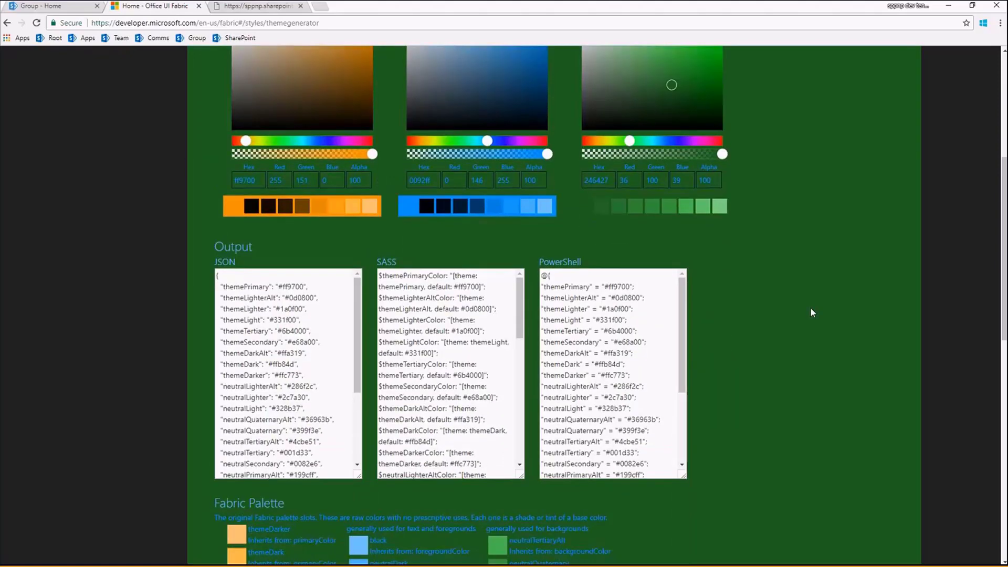
scroll(811, 310, "down", 5)
scroll(708, 362, "down", 5)
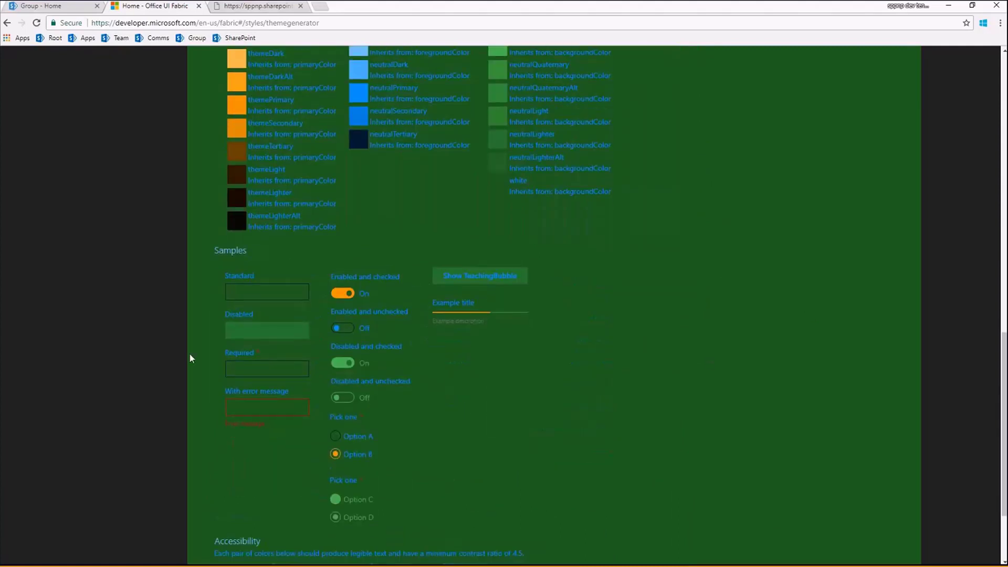
left_click(344, 331)
left_click(344, 331)
Select the entire generated PowerShell palette output, from the first entry through disabledText "#4cbe51".
scroll(707, 369, "up", 3)
scroll(708, 369, "up", 3)
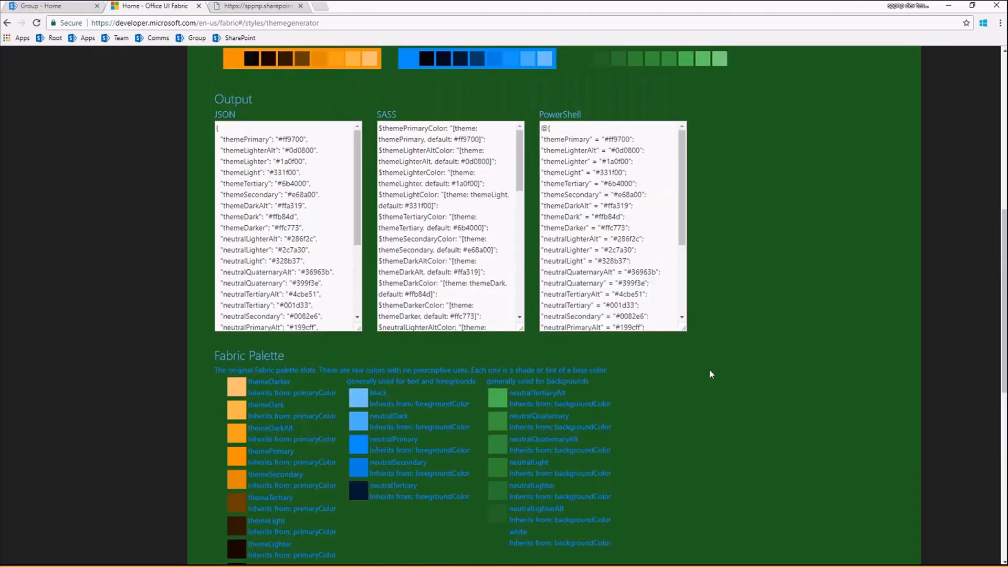
double_click(398, 118)
double_click(386, 115)
double_click(574, 114)
left_click(560, 147)
left_click_drag(541, 127, 595, 343)
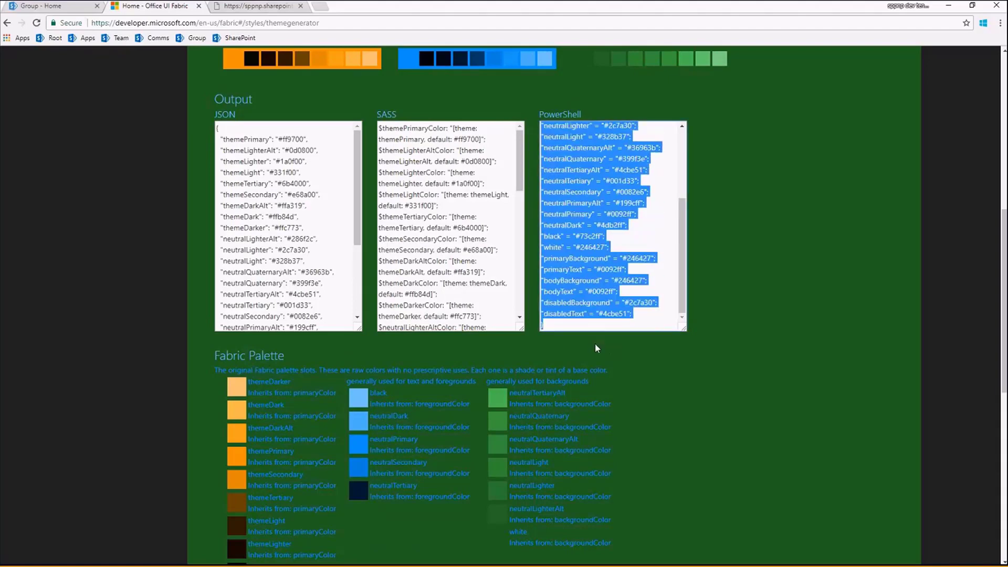
Go to the theme script in Visual Studio Code and enlarge the editor over the terminal.
key("alt+Tab")
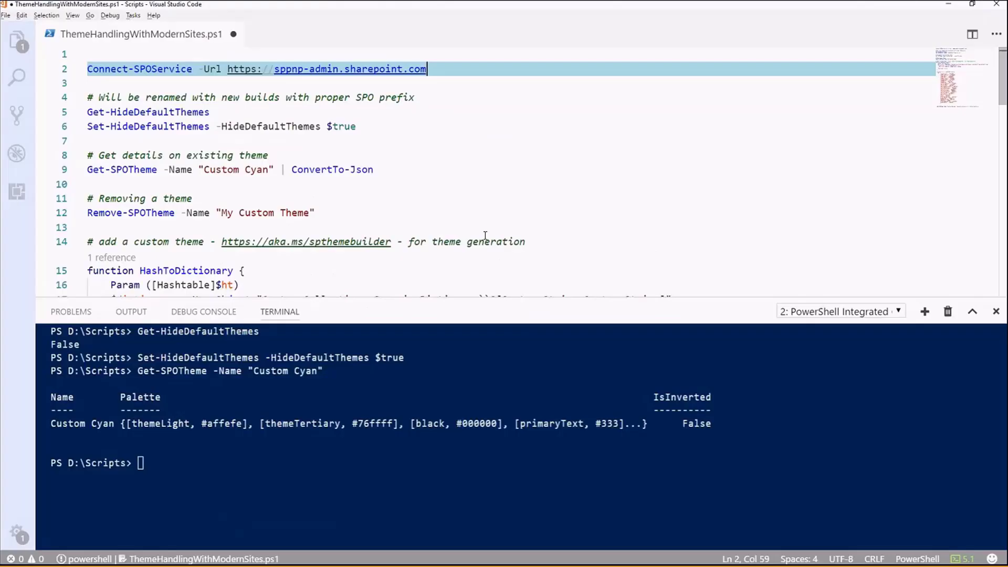
left_click(520, 141)
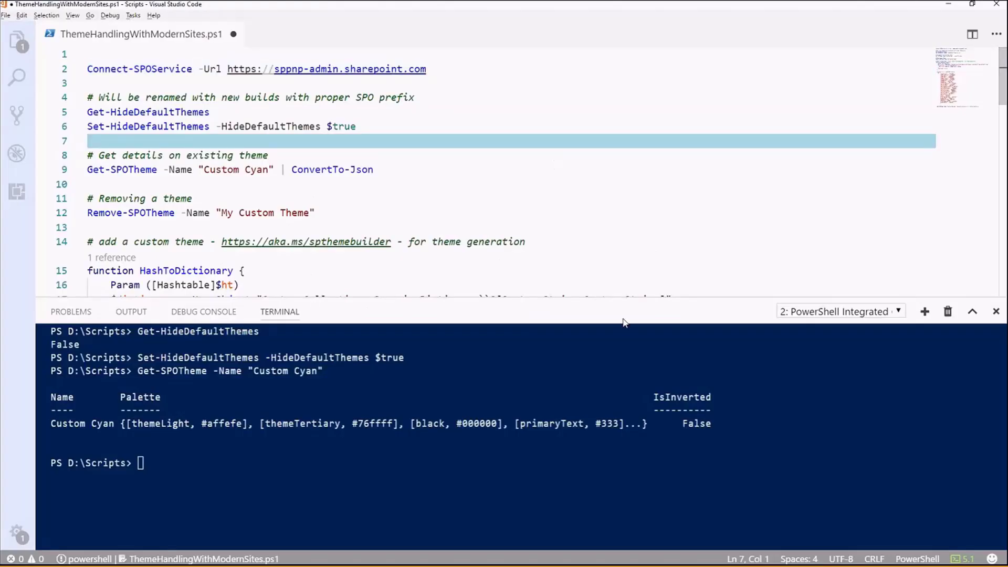
scroll(609, 188, "down", 2)
scroll(609, 188, "down", 4)
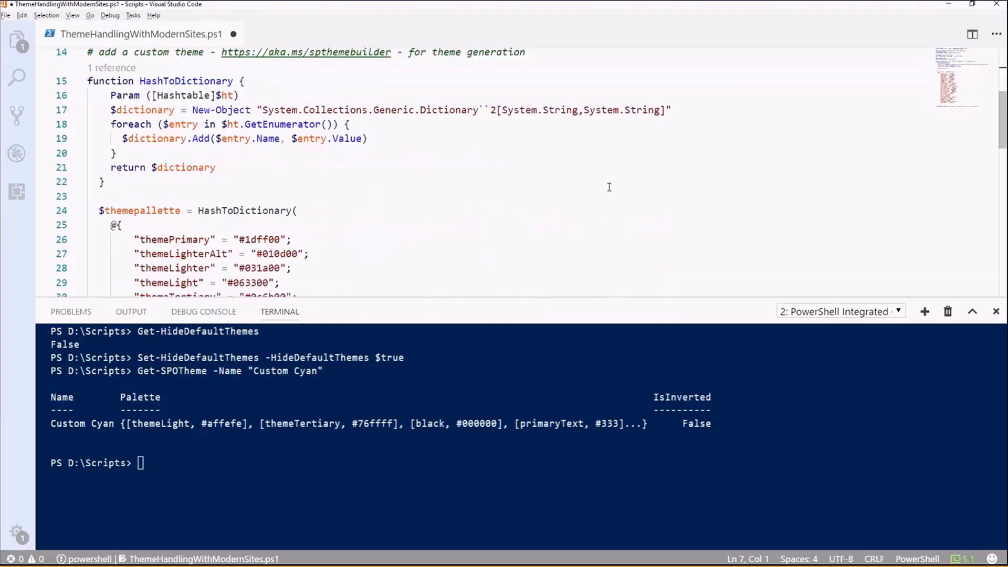
left_click_drag(598, 352, 590, 345)
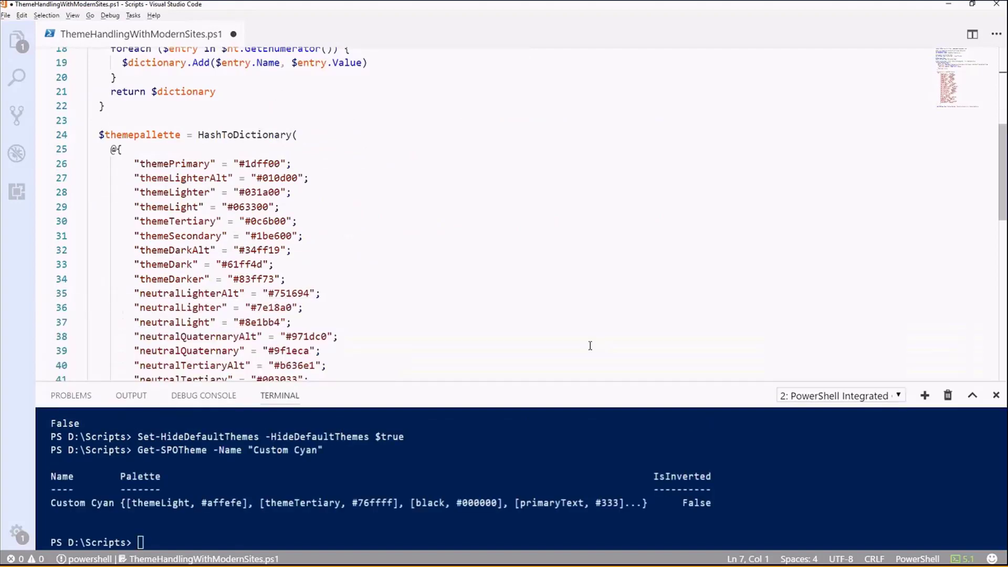
scroll(490, 220, "down", 3)
scroll(490, 220, "down", 3)
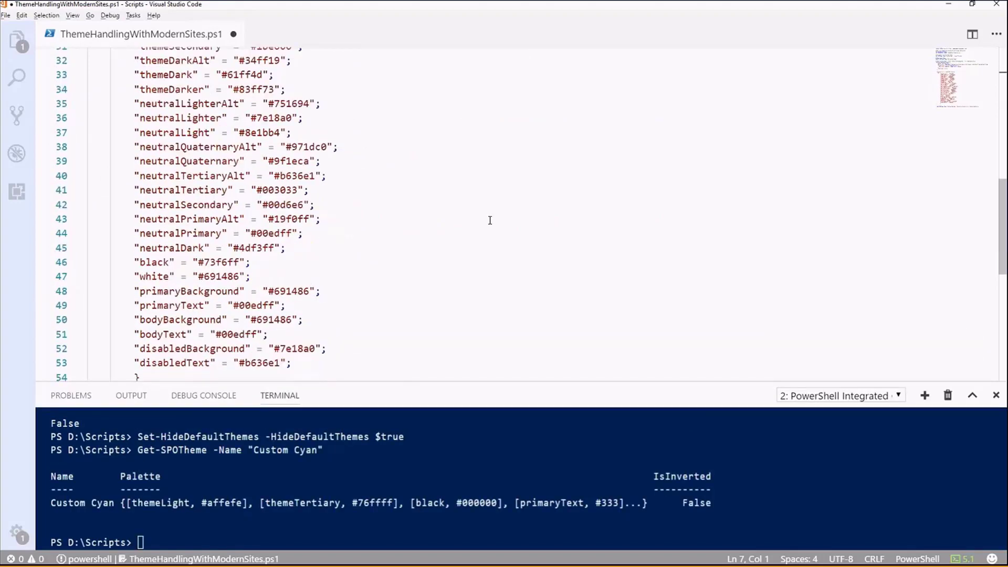
Delete the old $themepallette colour entries, the leftover closing brace and the empty line.
left_click_drag(315, 328, 134, 366)
key("shift+Up")
key("shift+Up")
key("shift+Up")
key("shift+Up")
key("shift+Up")
key("shift+Up")
key("shift+Up")
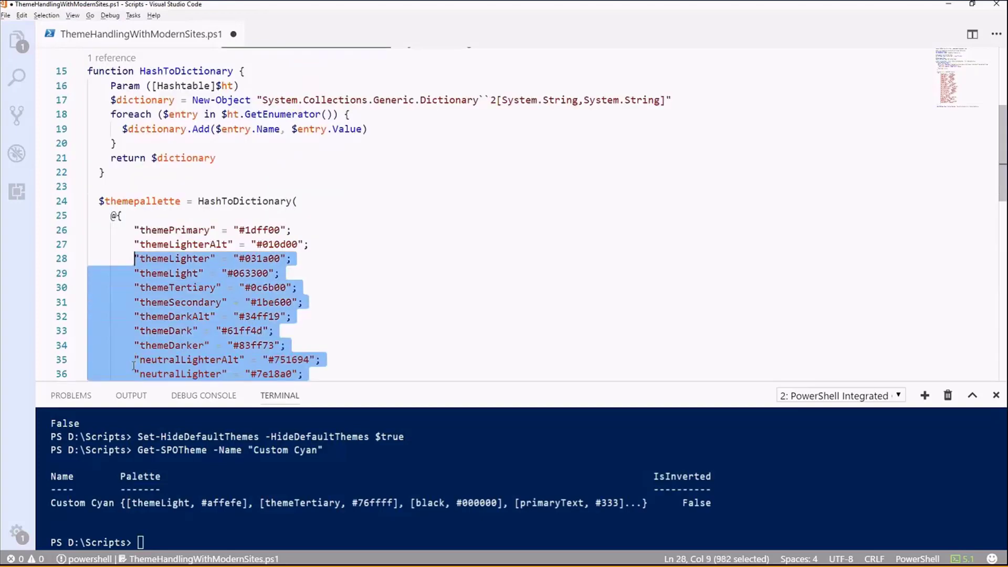
key("shift+Up")
key("shift+Up")
key("shift+Up")
key("Delete")
key("Down")
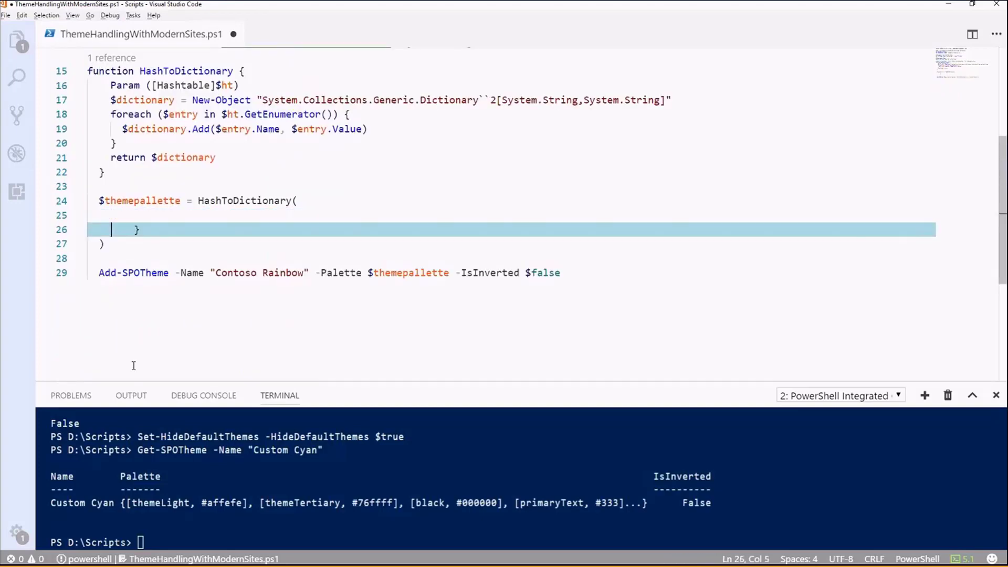
key("End")
key("shift+Home")
key("shift+Home")
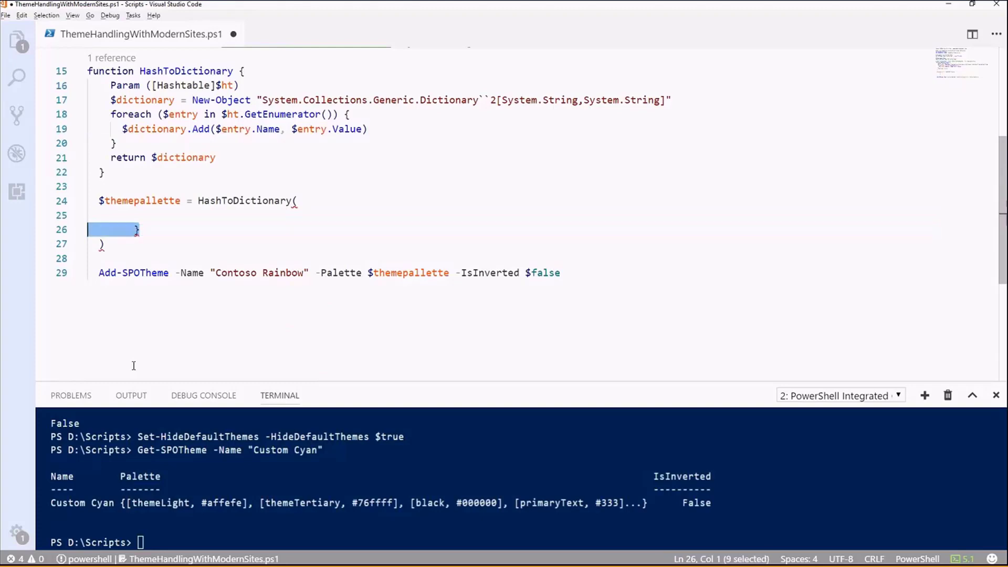
key("Up")
key("Down")
key("End")
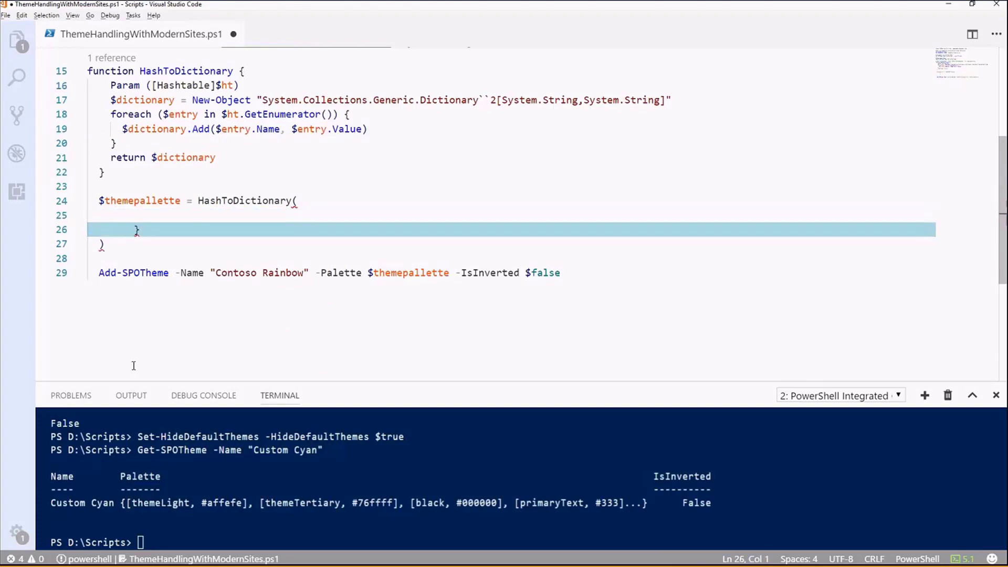
key("BackSpace")
key("Home")
key("BackSpace")
Paste the new Fabric palette hashtable into the $themepallette HashToDictionary call.
key("ctrl+v")
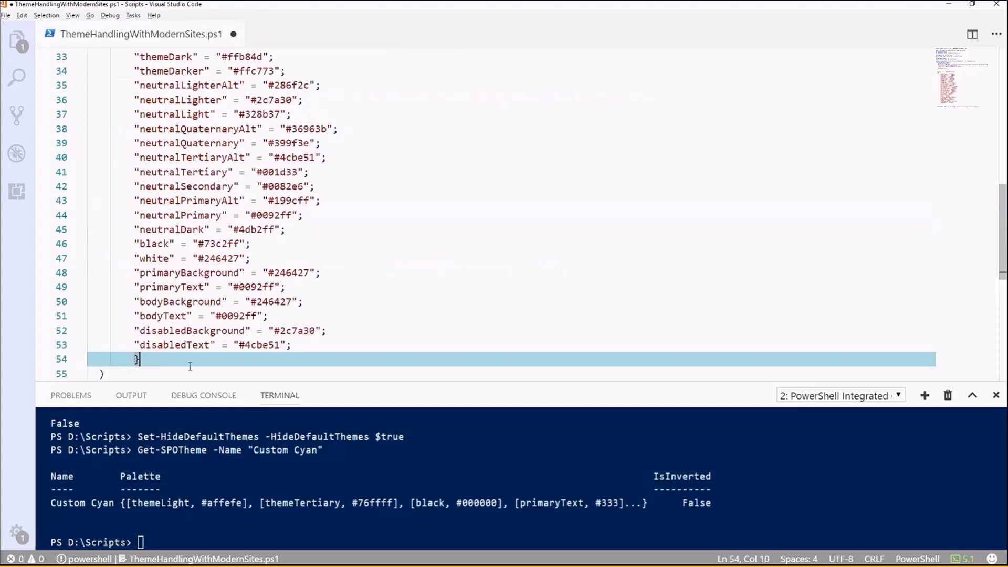
scroll(393, 296, "up", 1)
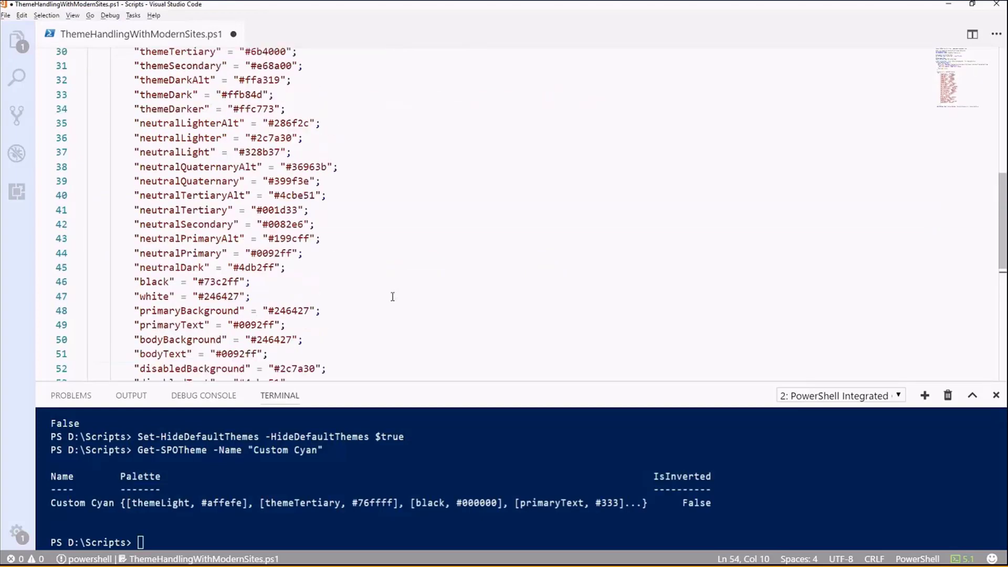
scroll(386, 295, "up", 3)
scroll(458, 230, "down", 2)
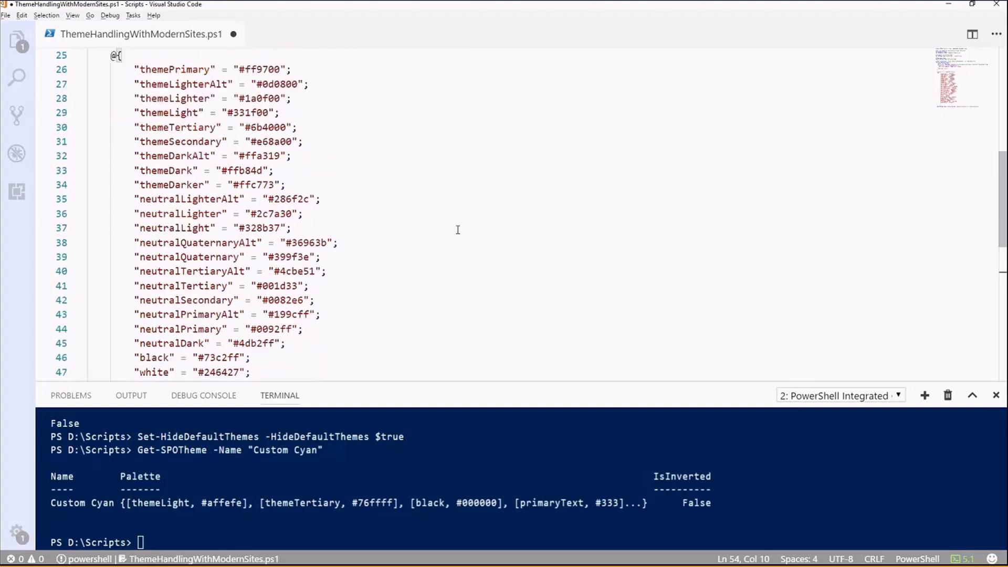
scroll(458, 230, "down", 3)
Save the script and run it with F8, from HashToDictionary through Add-SPOTheme "Contoso Rainbow".
left_click(459, 226)
key("ctrl+s")
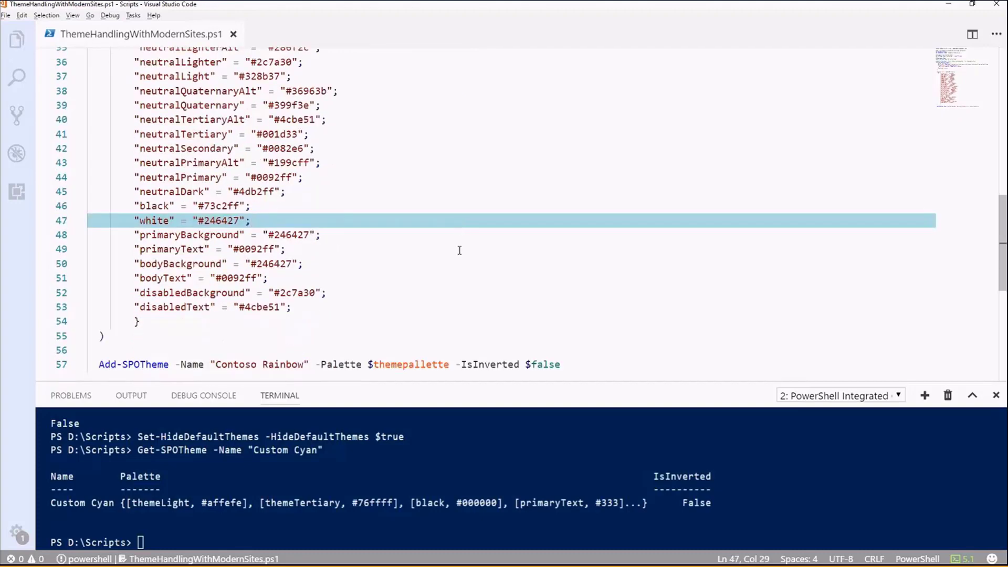
left_click(239, 364)
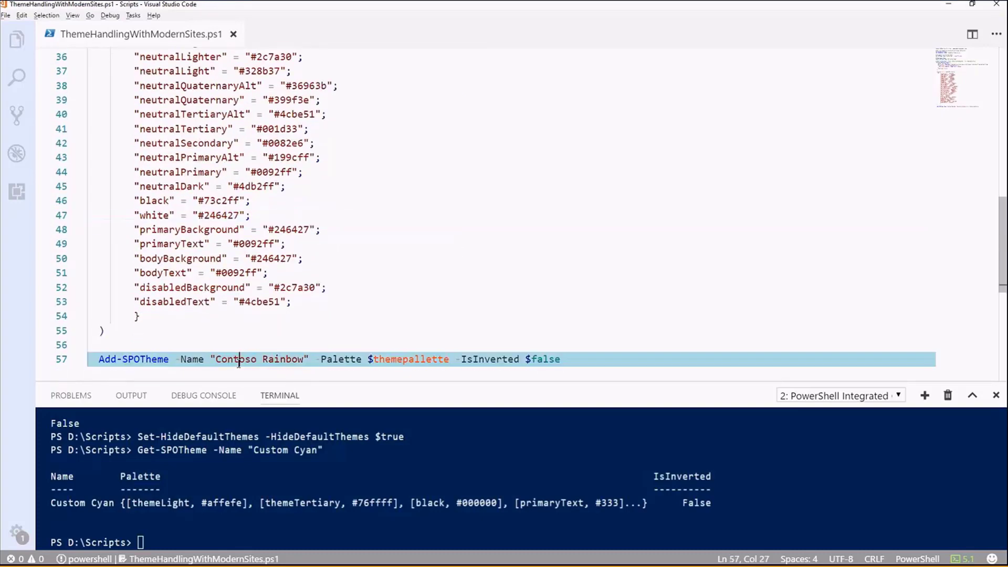
double_click(239, 361)
left_click(604, 354)
left_click_drag(603, 355, 87, 270)
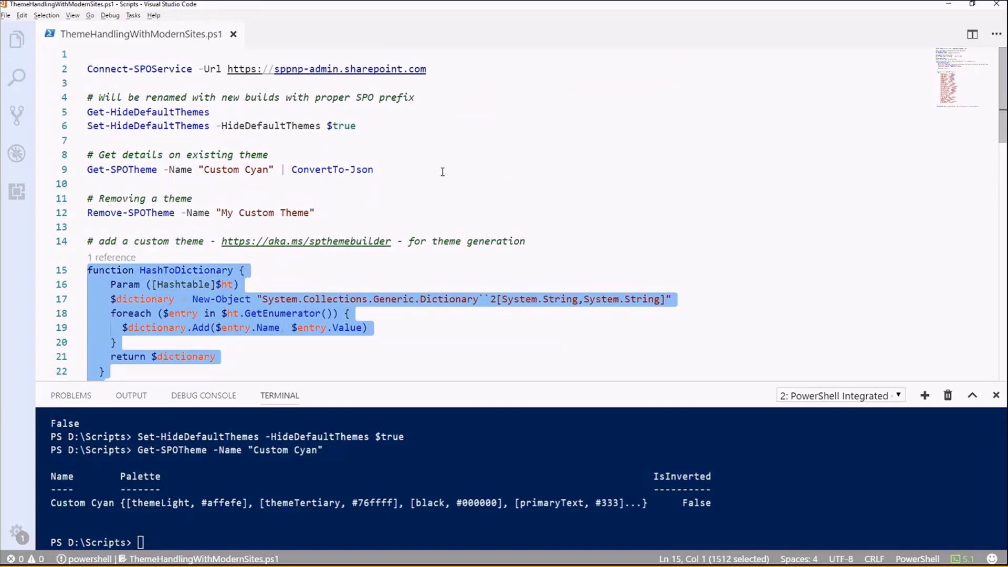
key("F8")
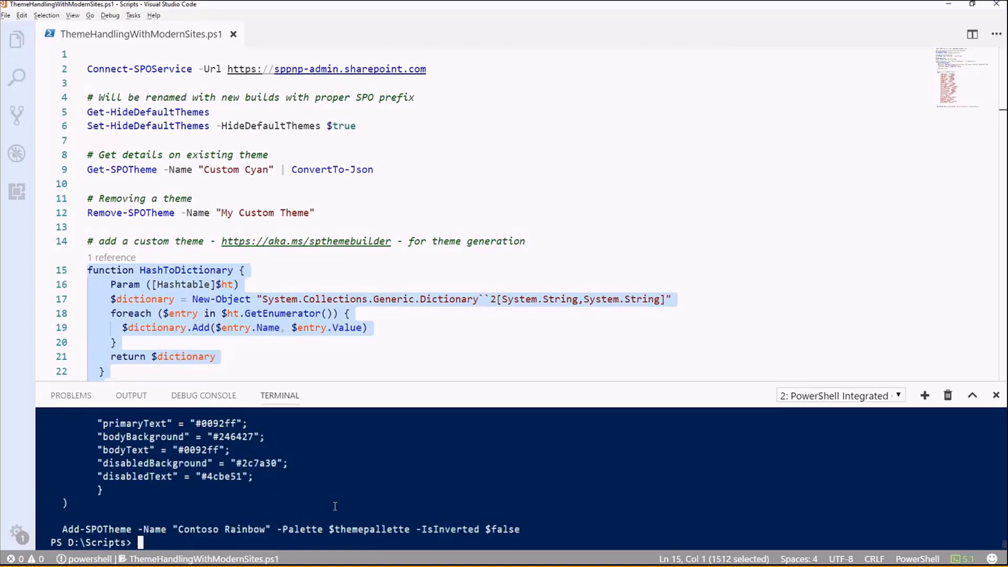
Apply the Contoso theme to the Group site through Change the look and save it.
key("alt+Tab")
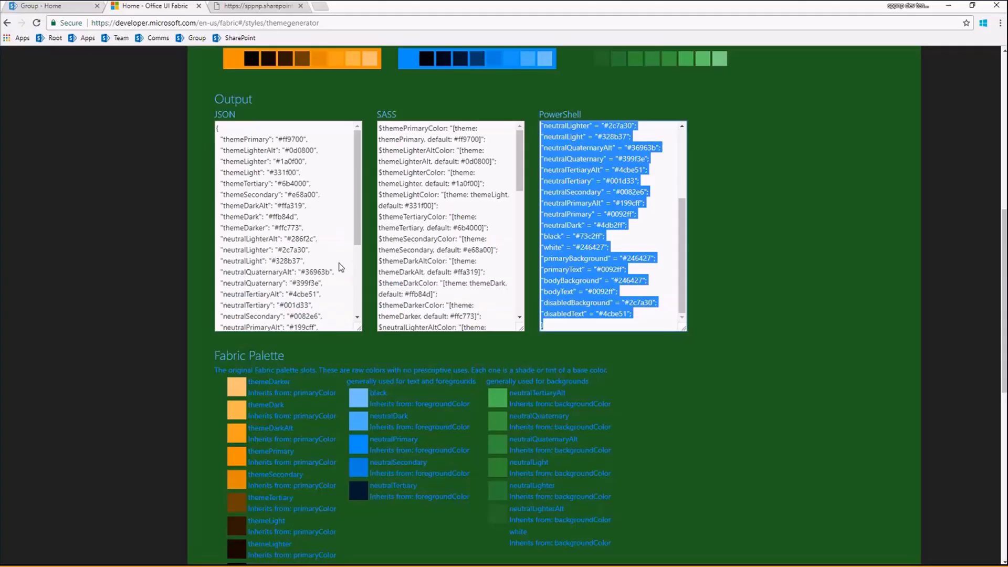
key("ctrl+shift+Tab")
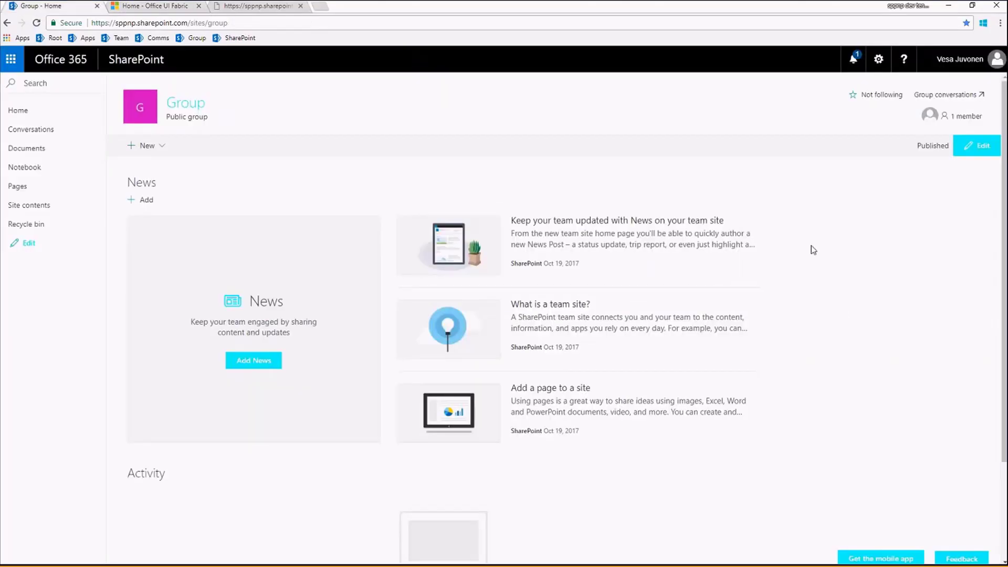
left_click(878, 59)
left_click(839, 234)
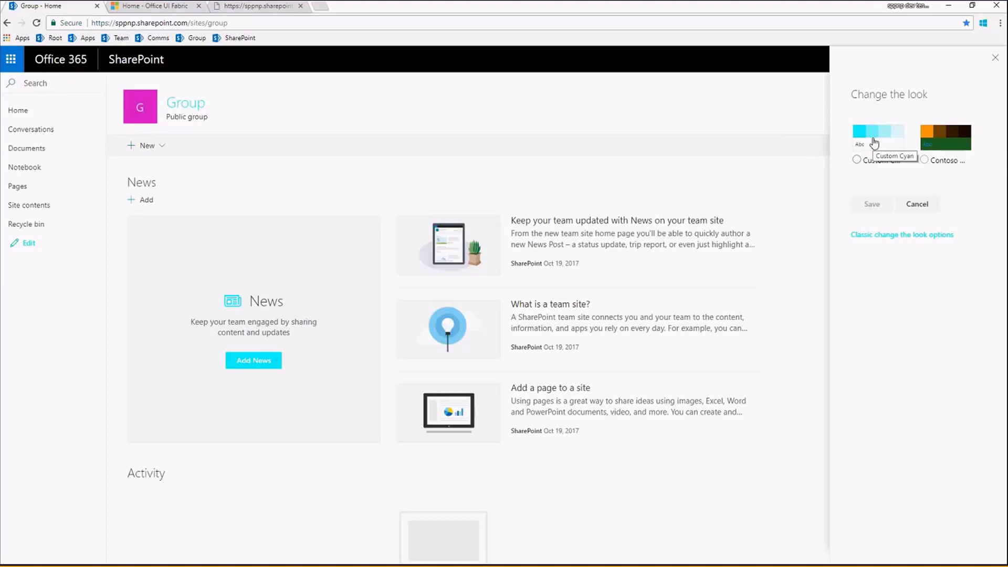
left_click(933, 166)
left_click(872, 205)
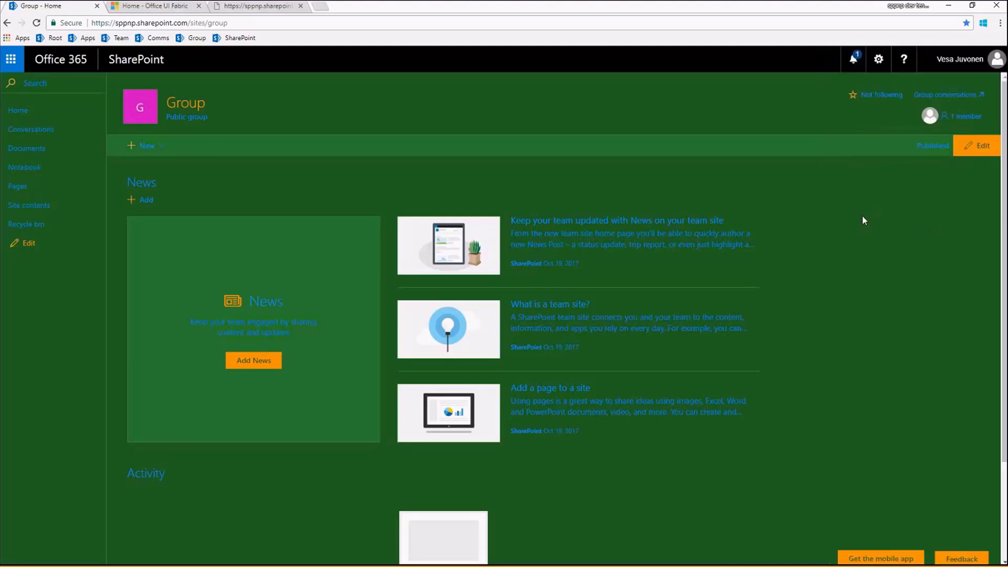